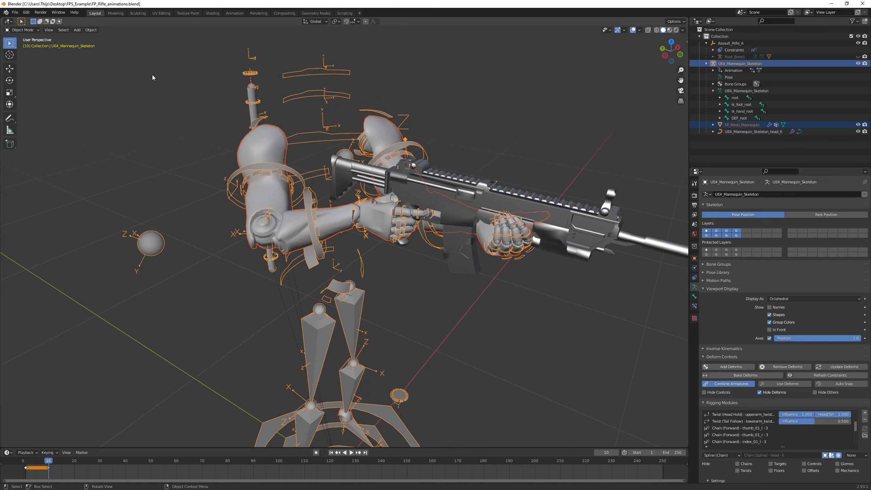
- Switch to the Animation workspace and rename the skeleton's FP_Rifle_Pose.001 action to FP_Rifle_Idle
left_click(290, 170)
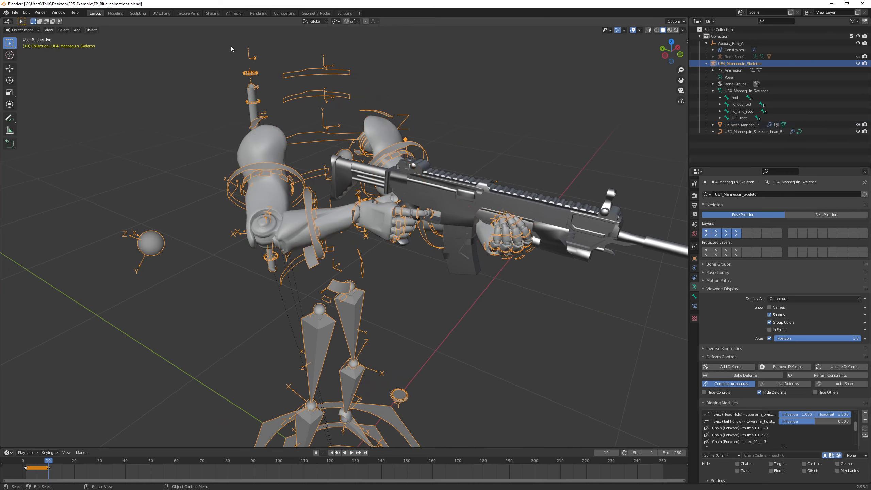
left_click(234, 13)
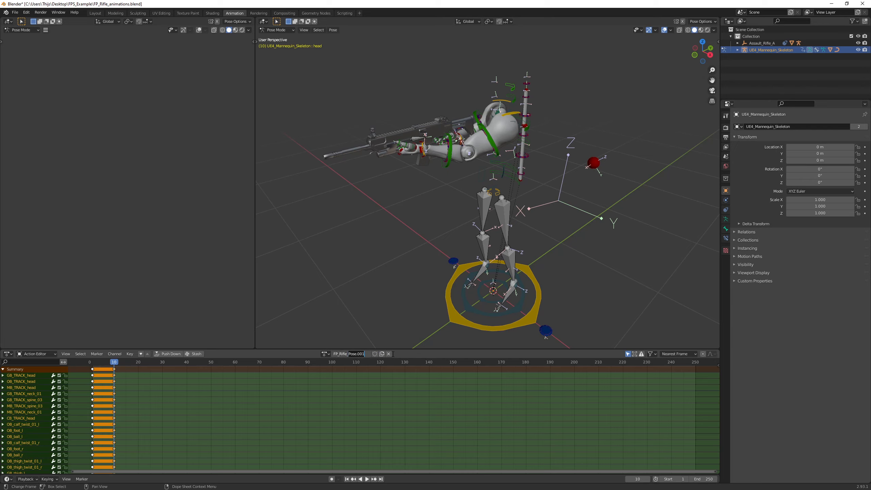
key("Return")
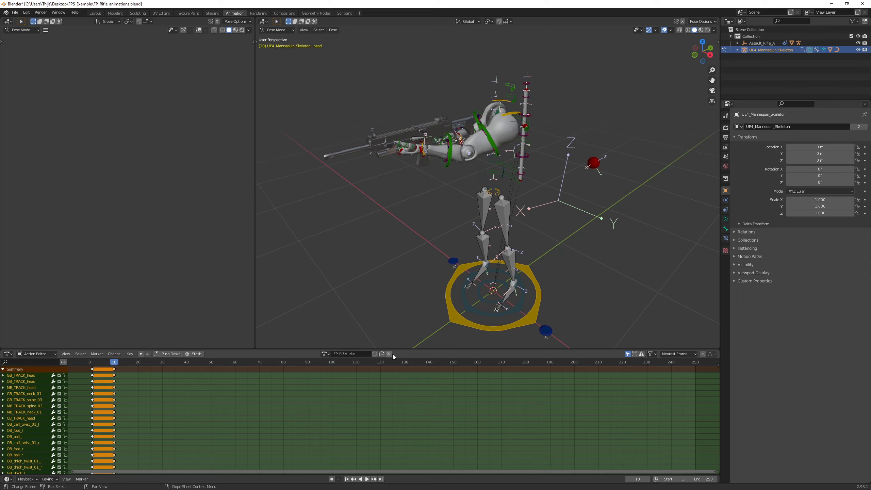
- Collapse the channel summary, select all bones, and delete the FP_Rifle_Idle action's keyframes at frame 10
left_click(2, 369)
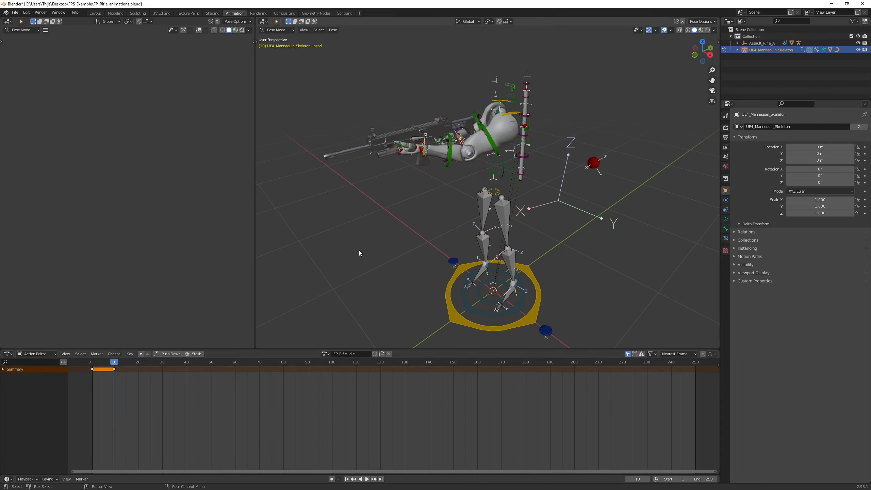
key("a")
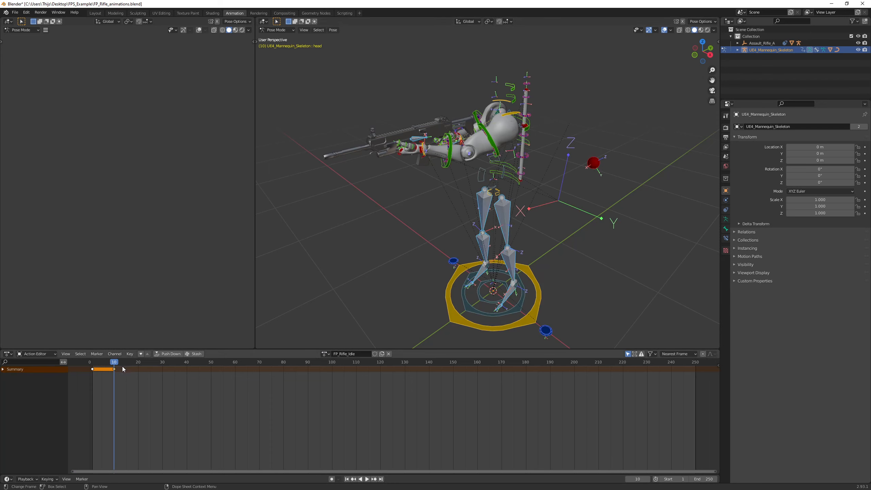
key("Delete")
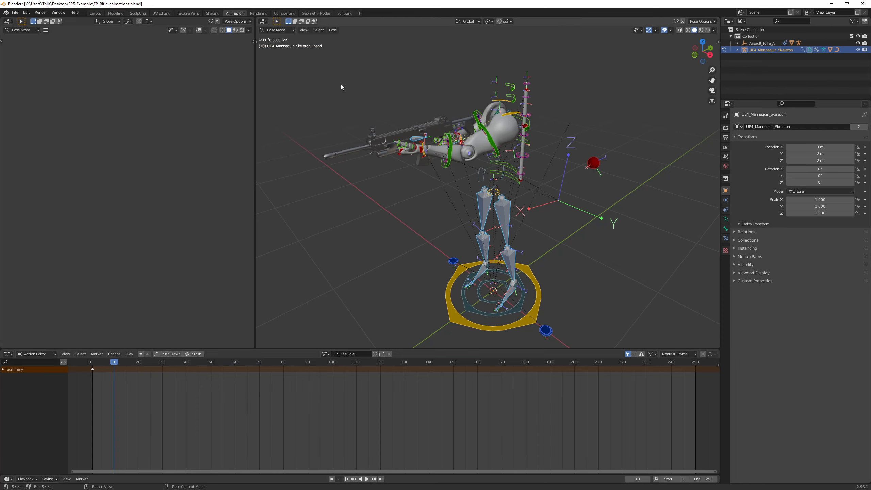
- Return to the Layout workspace and put UE4_Mannequin_Skeleton into Pose Mode
left_click(95, 13)
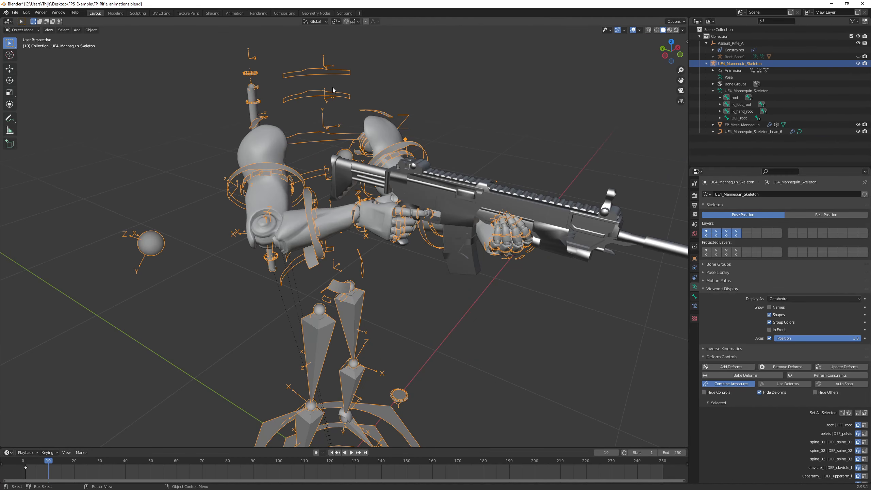
left_click(31, 30)
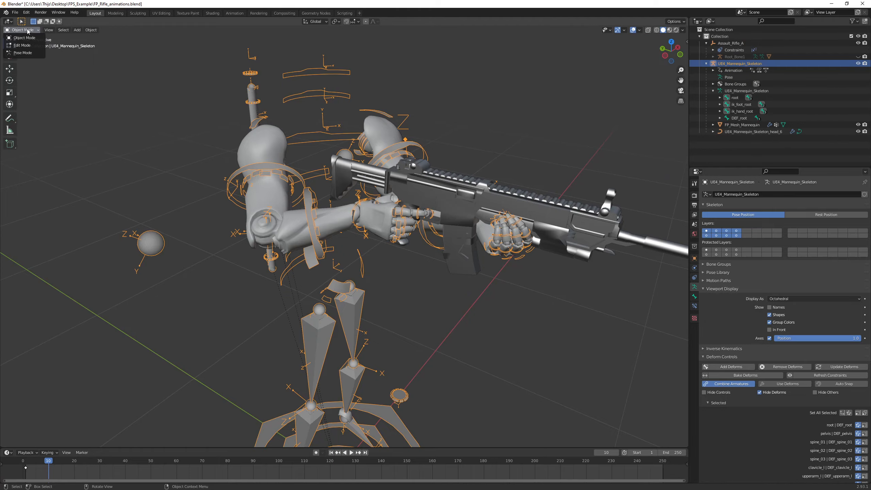
left_click(28, 53)
middle_click_drag(521, 128, 479, 186)
scroll(479, 187, "up", 2)
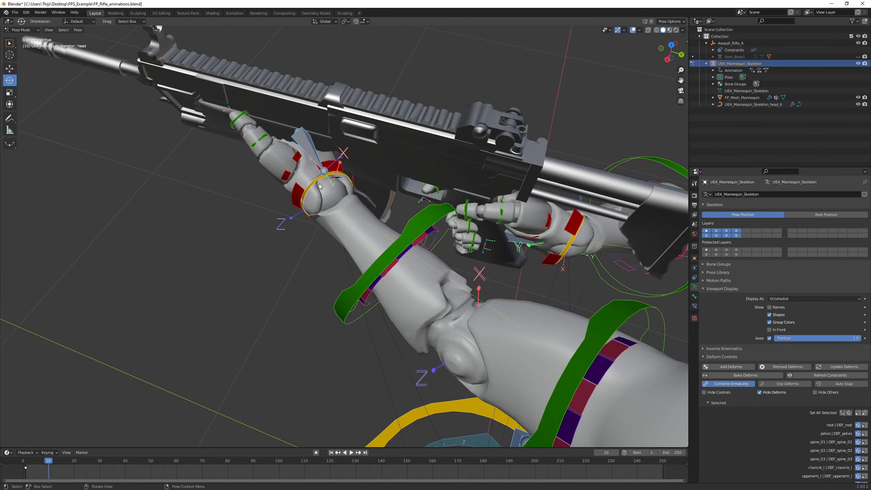
- Select the right-hand control bone TB_hand_r and activate the Move tool
left_click(297, 196)
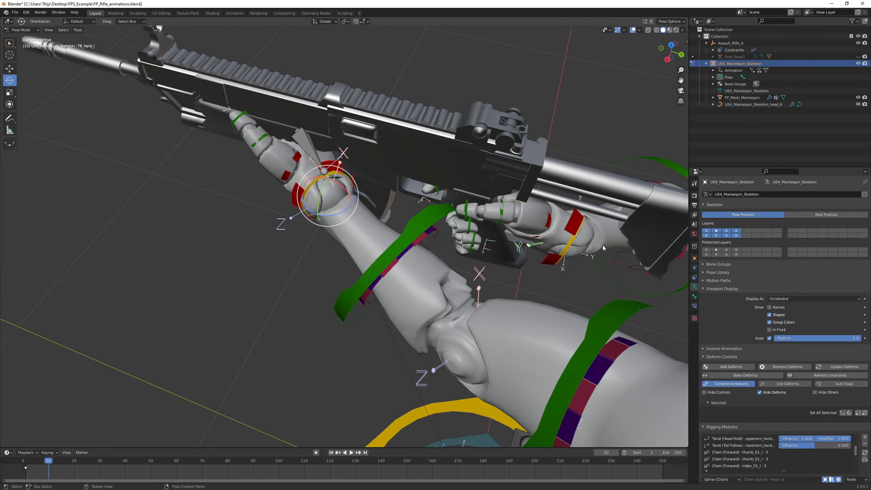
left_click(578, 227)
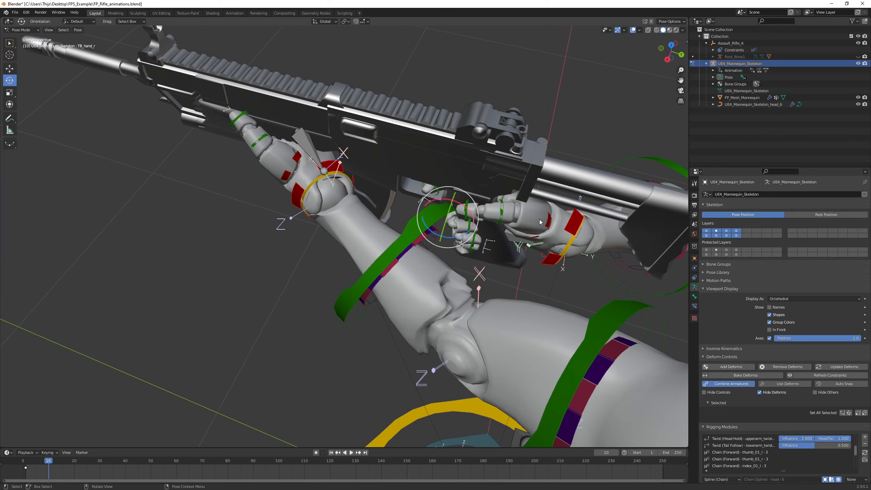
key("shift+space")
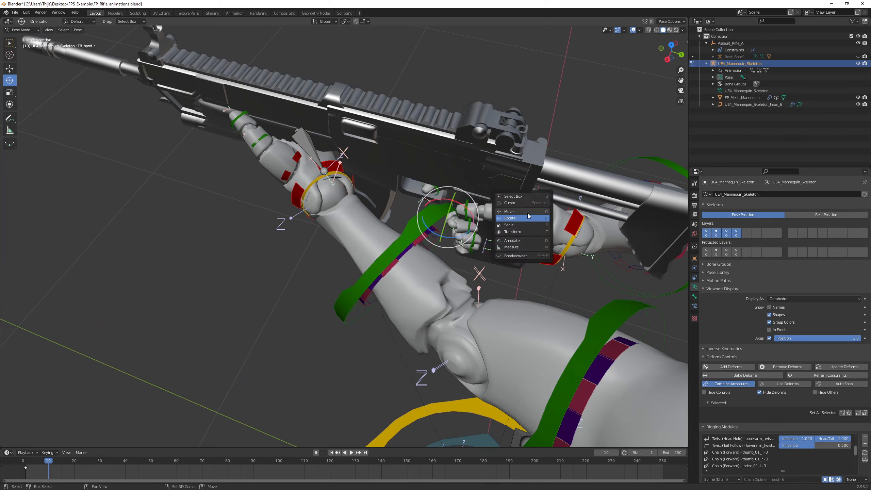
left_click(527, 212)
middle_click_drag(525, 214, 459, 206)
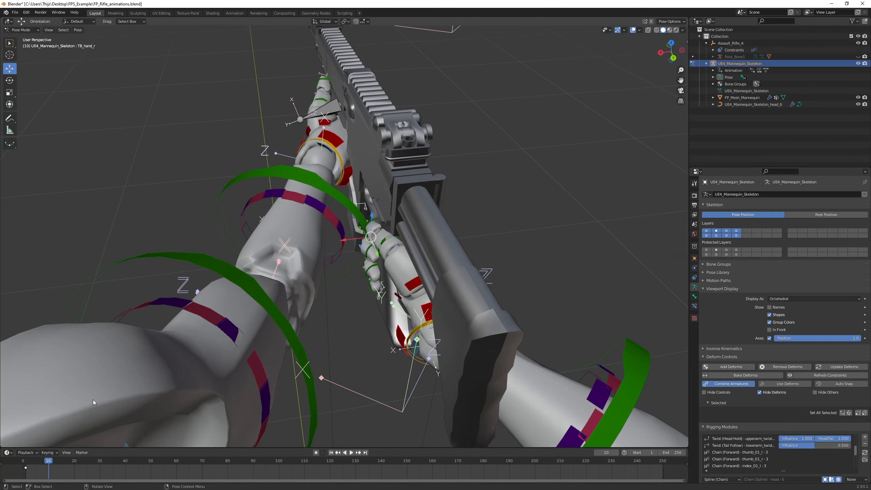
- Go to frame 30 and insert Location & Rotation keyframes on all bones
key("space")
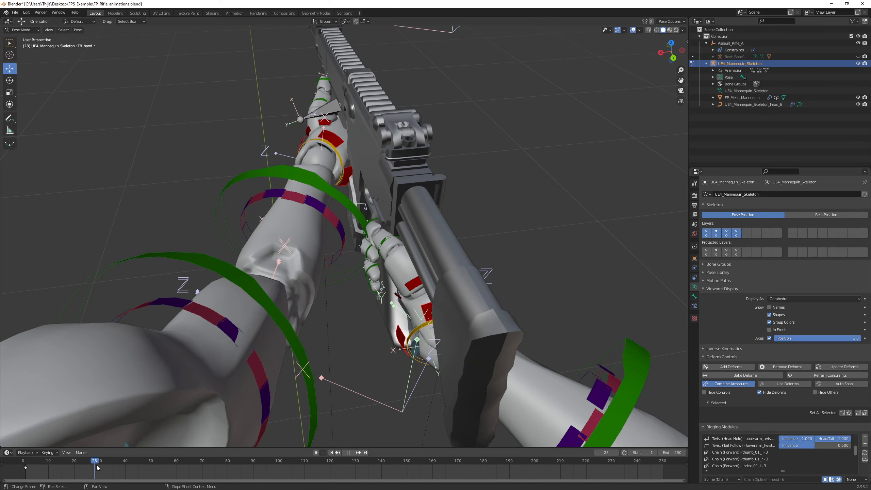
key("space")
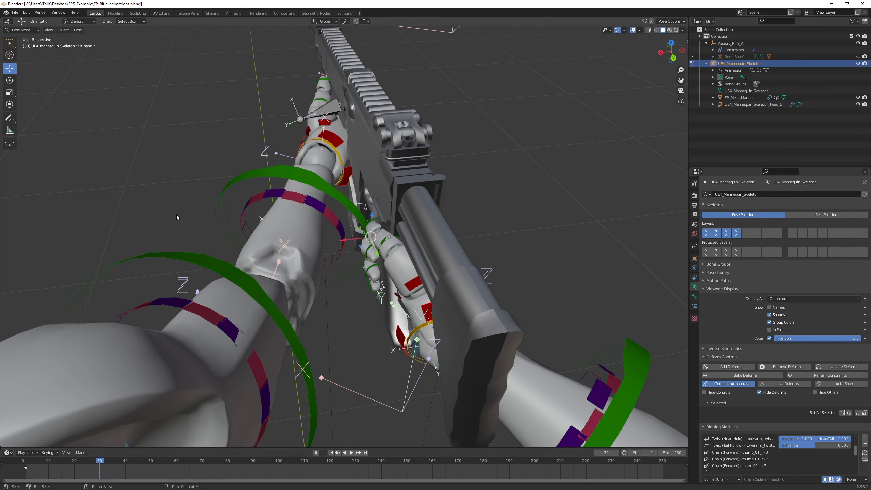
key("a")
key("k")
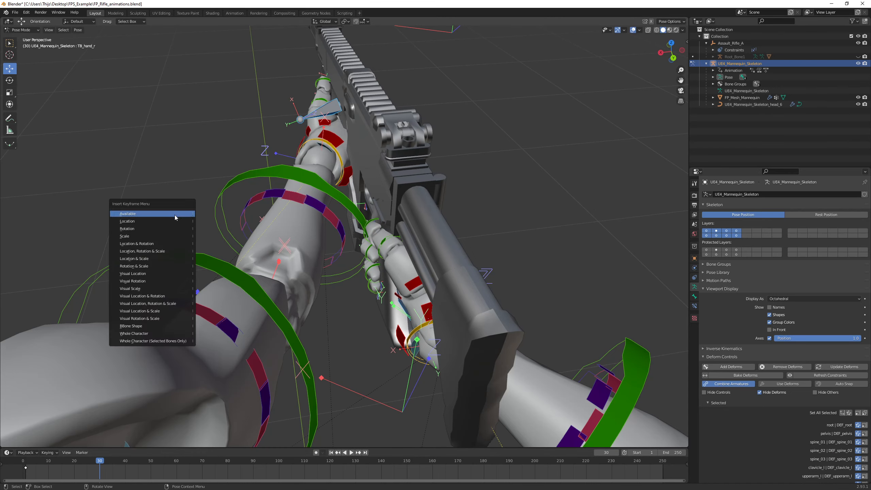
left_click(164, 243)
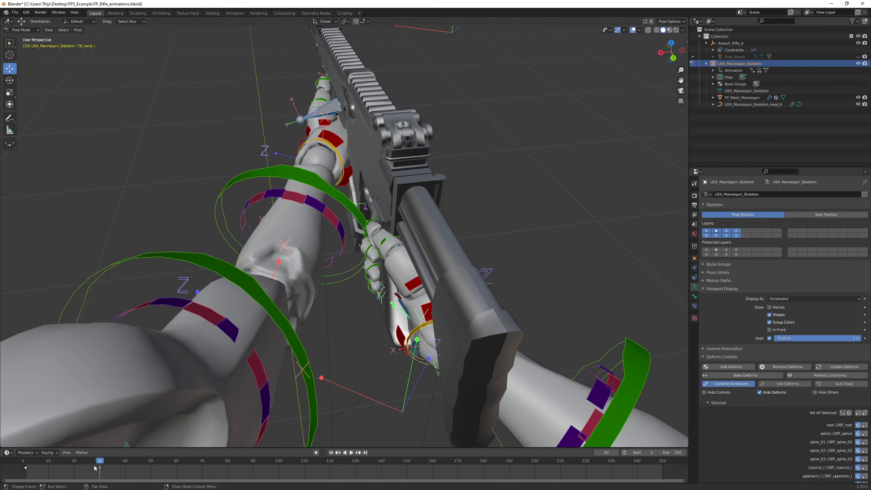
- Return to frame 1 and insert Location & Rotation keyframes on all bones
left_click_drag(95, 464, 26, 464)
key("k")
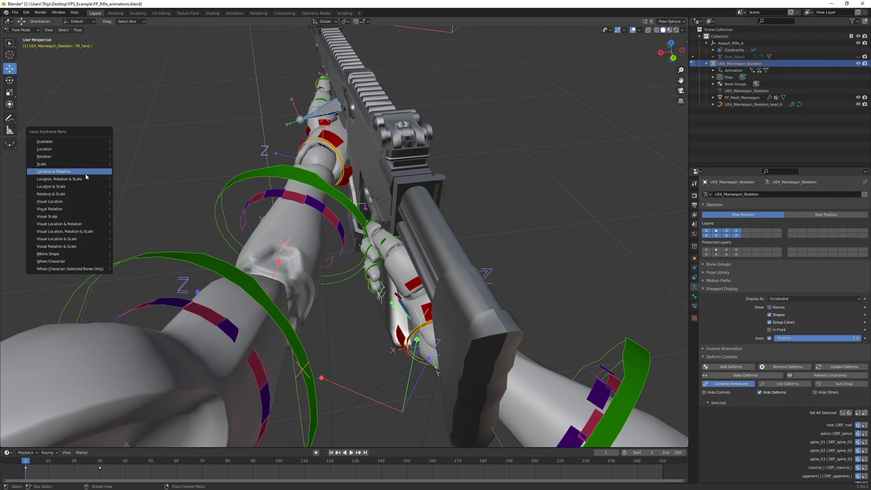
left_click(86, 175)
middle_click_drag(144, 170, 182, 176)
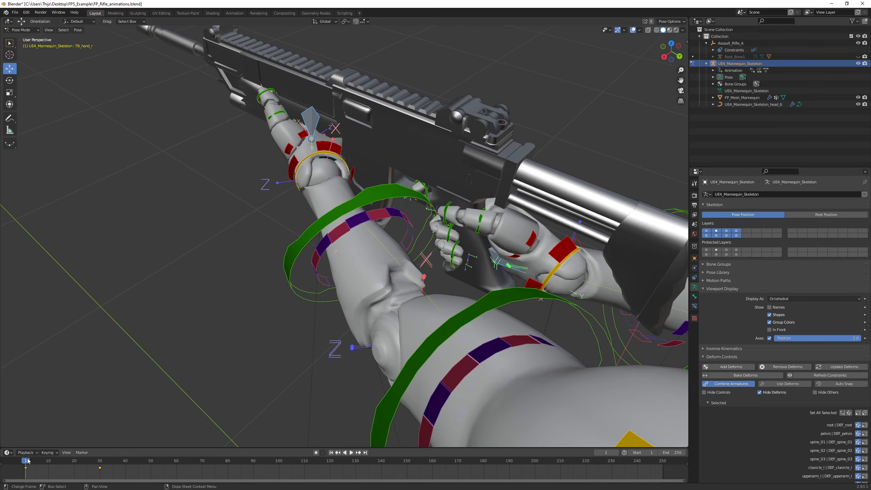
- At frame 15, select the right-hand control bone TB_hand_r and move it slightly along its vertical and sideways axes
key("space")
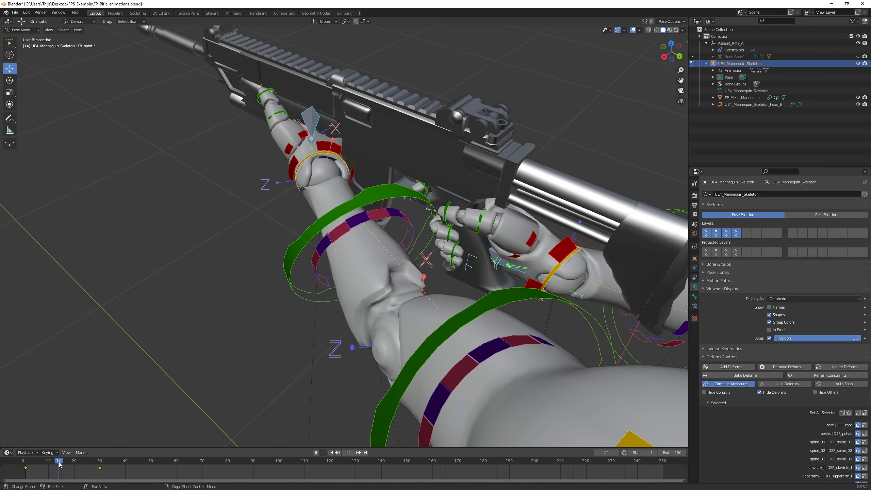
key("space")
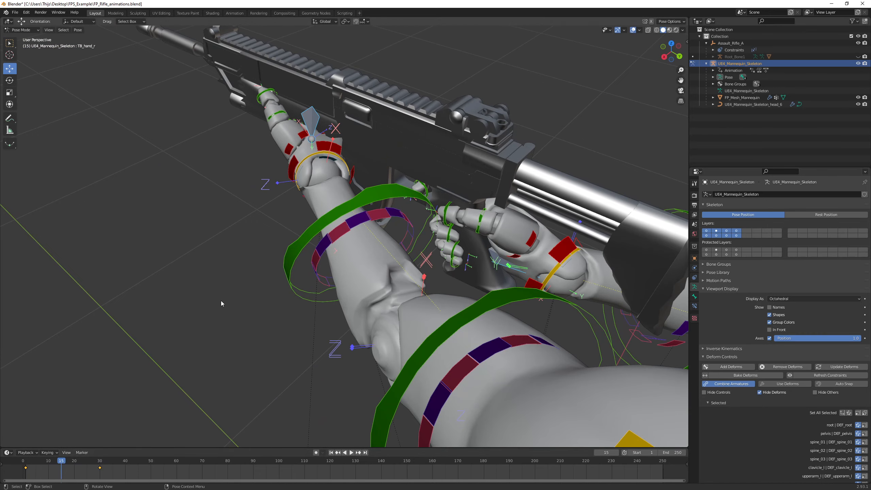
middle_click_drag(221, 300, 359, 154)
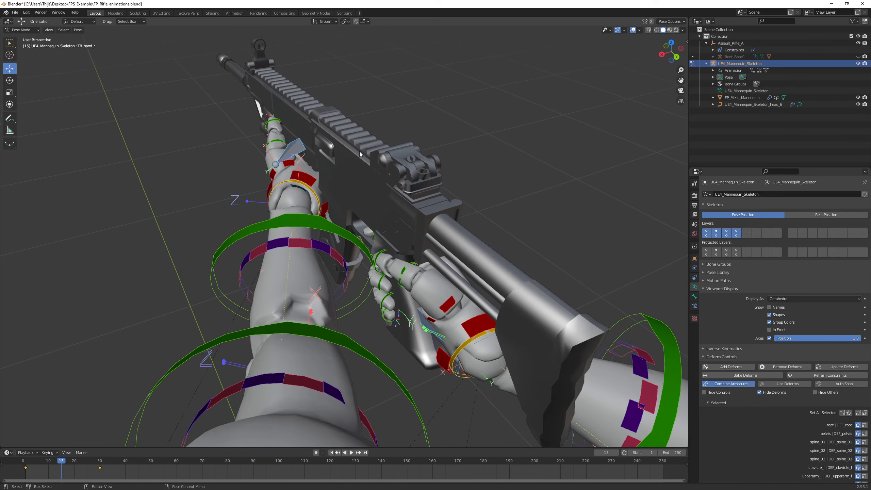
left_click(305, 178)
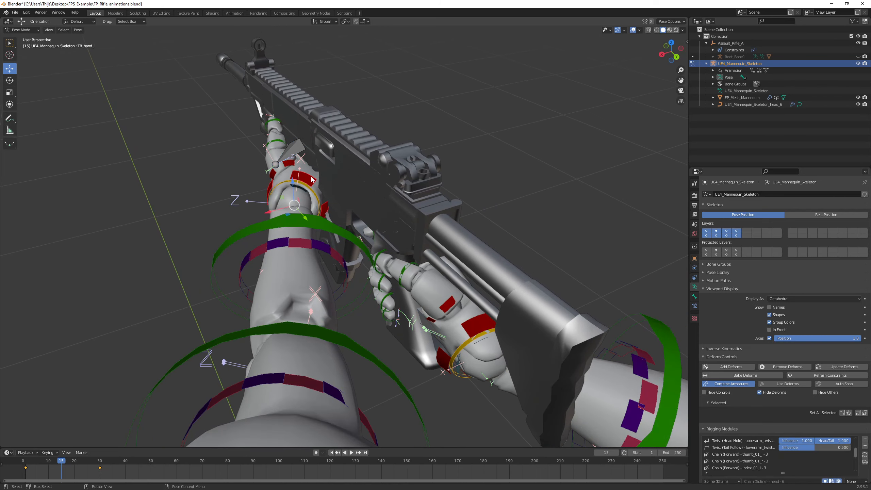
left_click(482, 326)
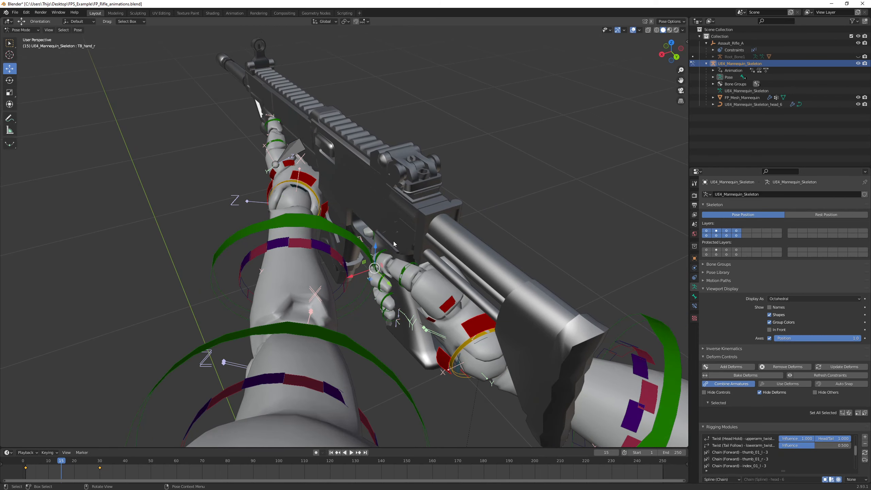
middle_click_drag(394, 241, 377, 243)
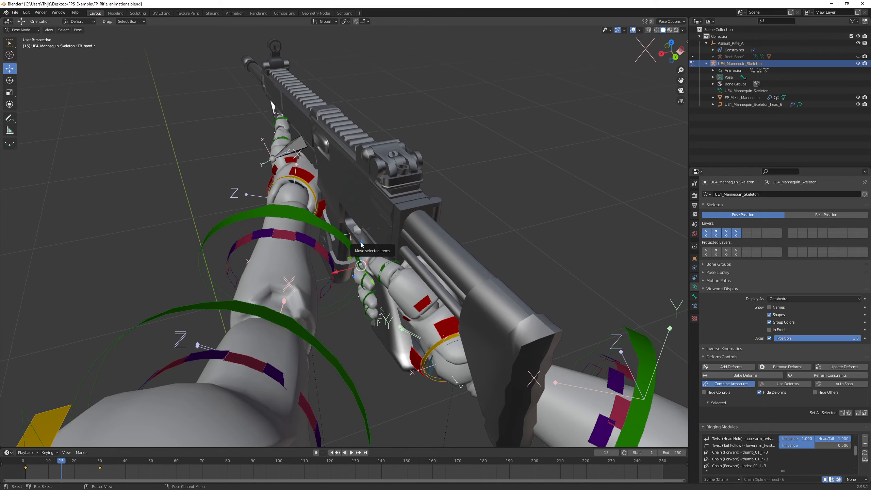
left_click_drag(361, 243, 362, 239)
left_click_drag(337, 271, 329, 269)
- Switch to the Rotate tool and tilt the right-hand control bone slightly around two axes
key("shift+space")
left_click(326, 273)
middle_click_drag(326, 273, 463, 214)
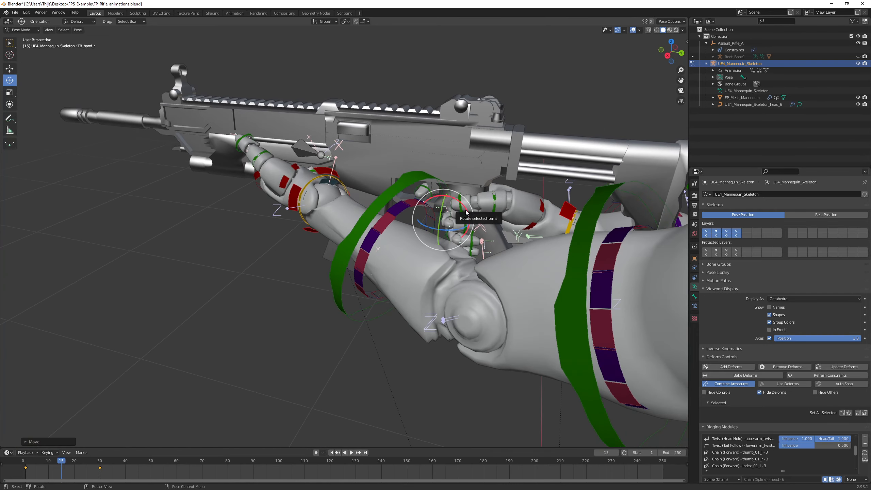
left_click_drag(463, 211, 459, 212)
middle_click_drag(459, 211, 420, 263)
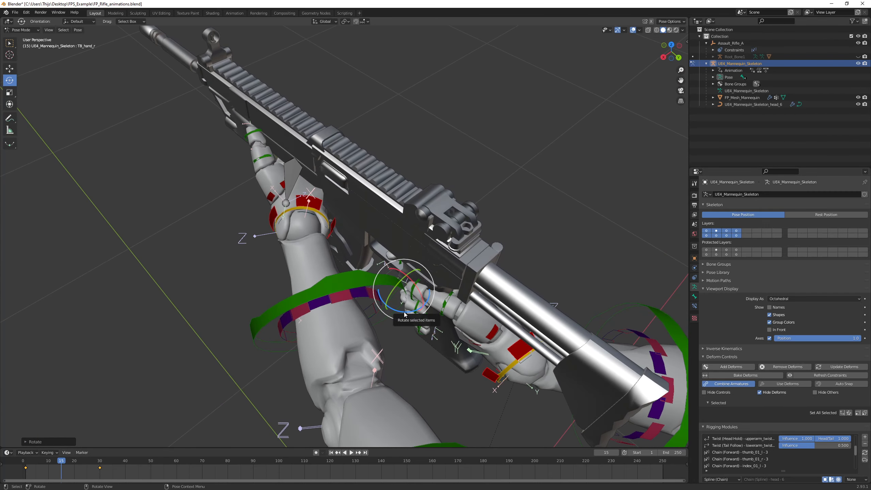
left_click_drag(405, 314, 398, 312)
- Insert a keyframe for the right-hand control bone's adjusted pose at frame 15
middle_click_drag(394, 285, 394, 270)
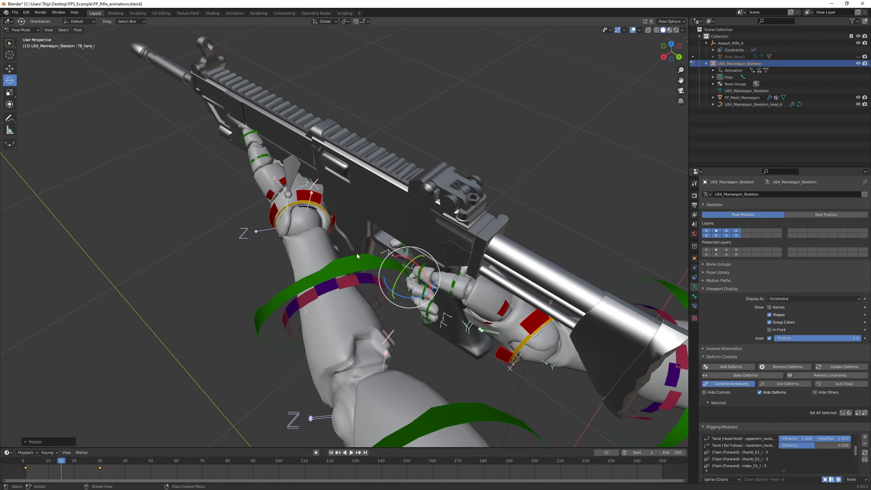
key("i")
left_click(332, 252)
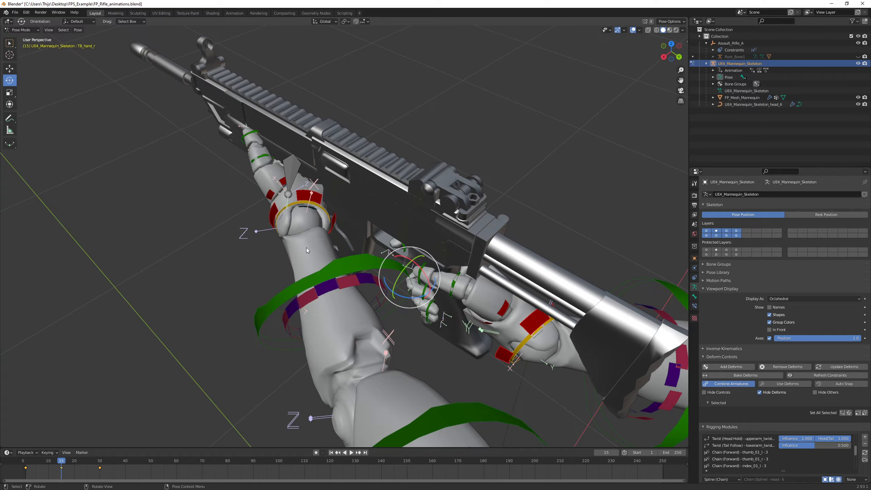
- Set the animation's end frame to 30 and play back the idle loop from behind the rifle
middle_click_drag(307, 248, 340, 299)
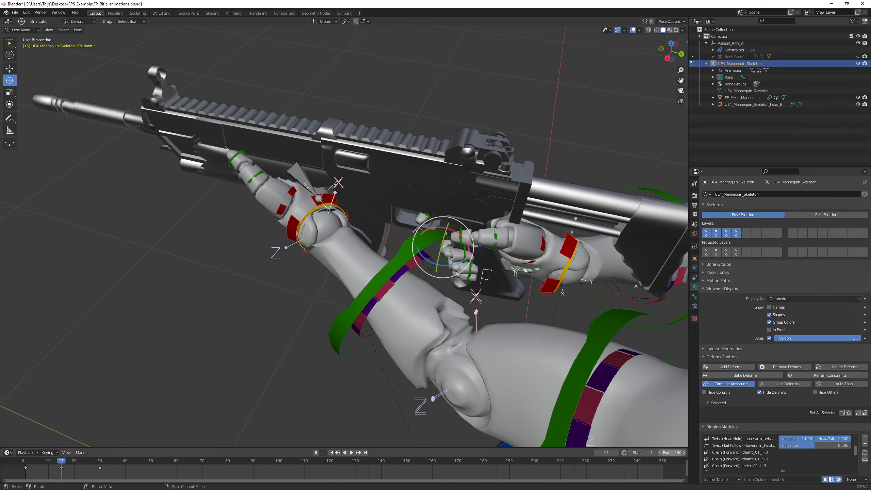
left_click(672, 452)
key("Return")
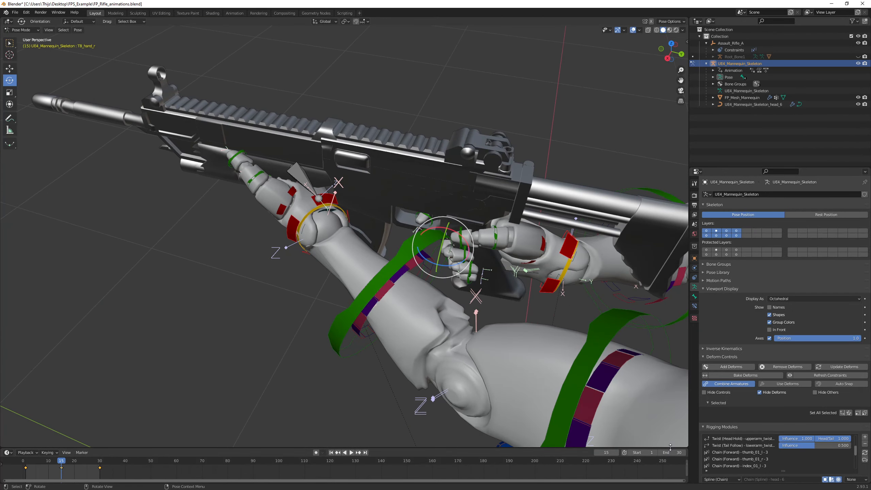
key("space")
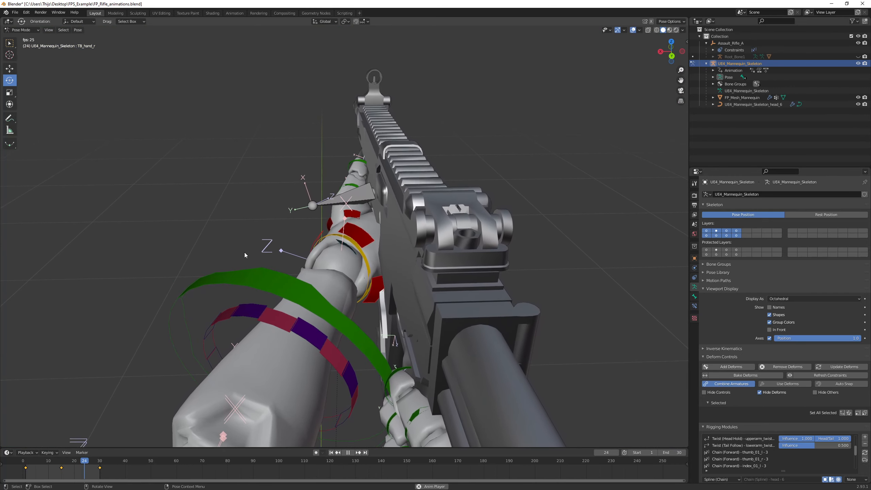
key("space")
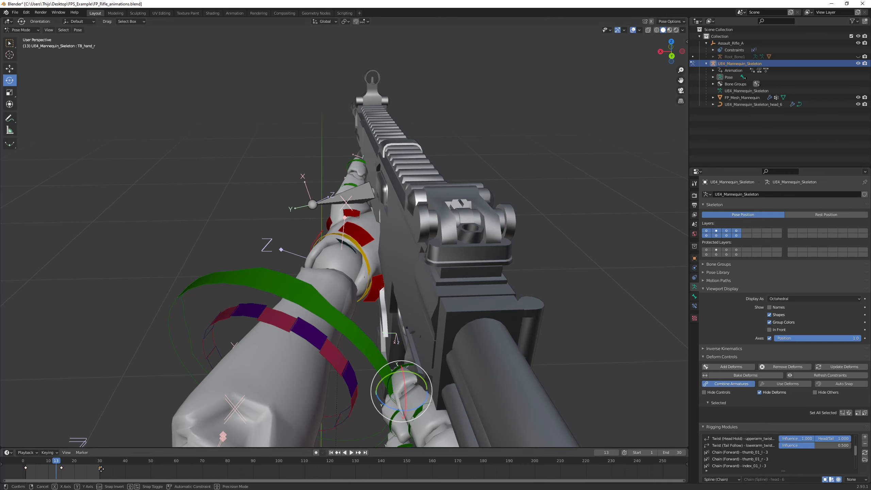
- Move the last keyframes from frame 30 to frame 60 and set the animation's end frame to 60
left_click_drag(100, 467, 176, 473)
left_click(681, 453)
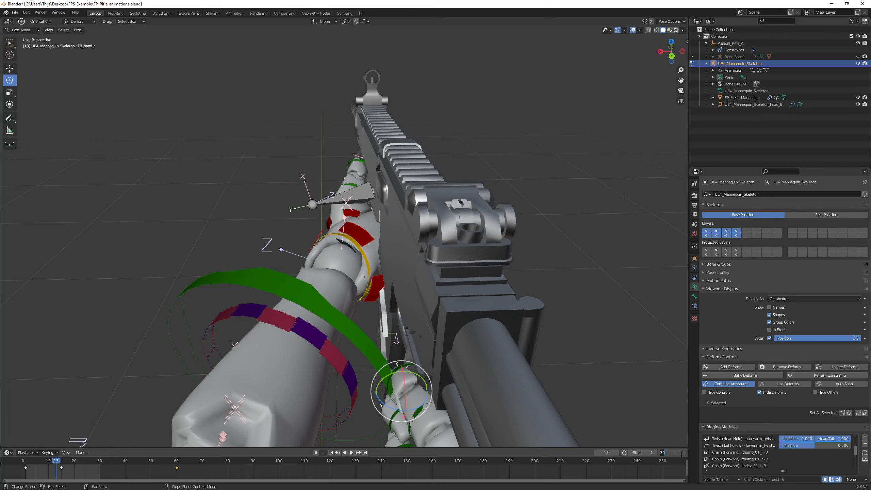
key("Return")
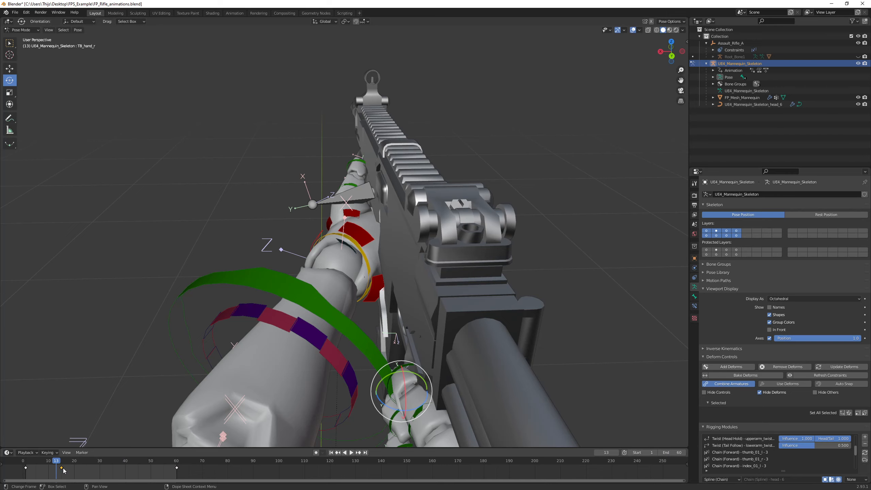
- Move the middle keyframe from frame 15 to frame 22 and play back the idle loop to check the timing
left_click_drag(62, 470, 80, 471)
key("space")
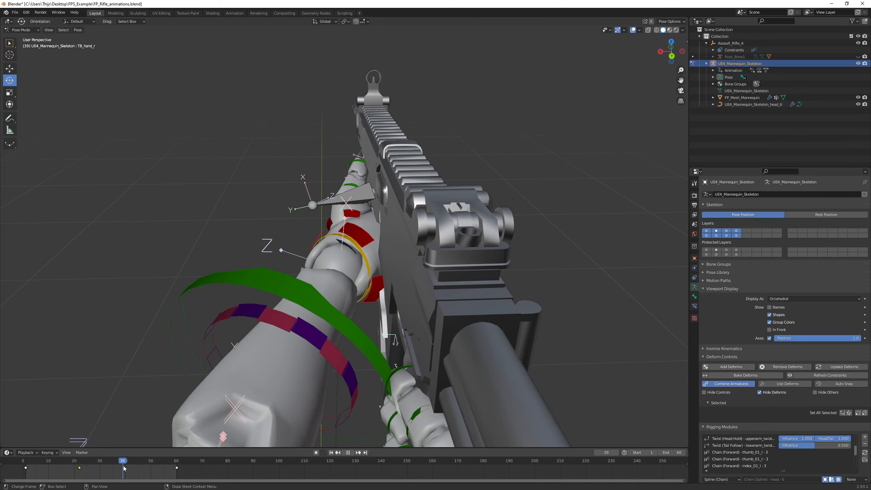
key("space")
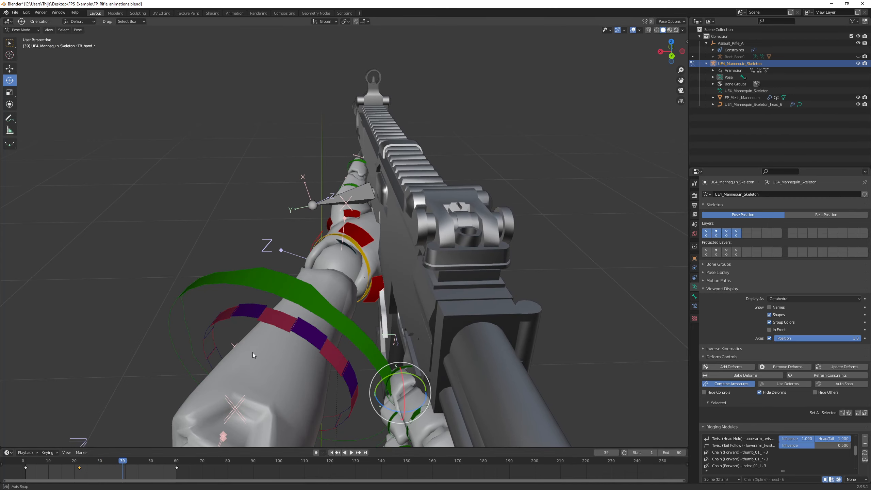
middle_click_drag(252, 353, 257, 353)
left_click_drag(29, 460, 25, 461)
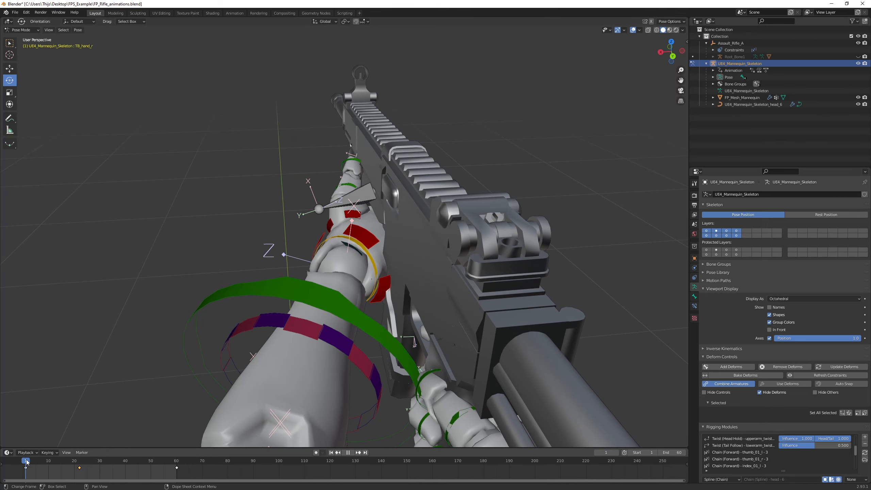
key("space")
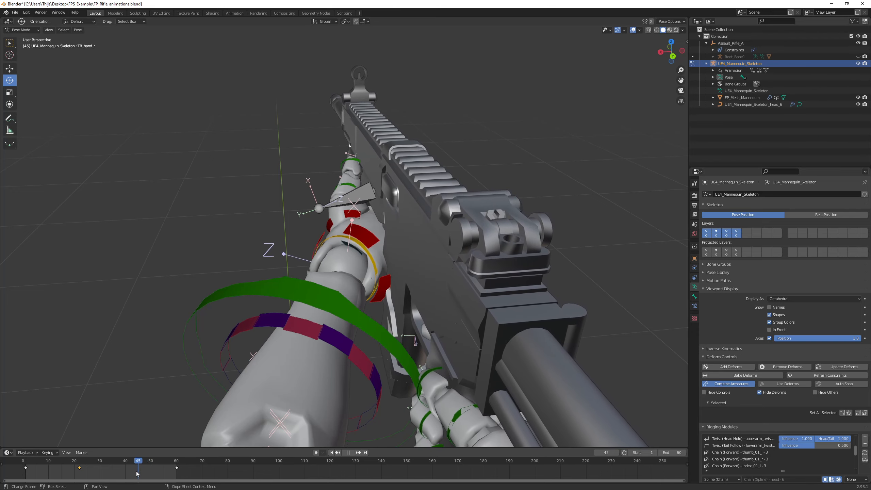
key("space")
- Rotate the right-hand control bone slightly about the Z axis at frame 43
middle_click_drag(317, 281, 315, 281)
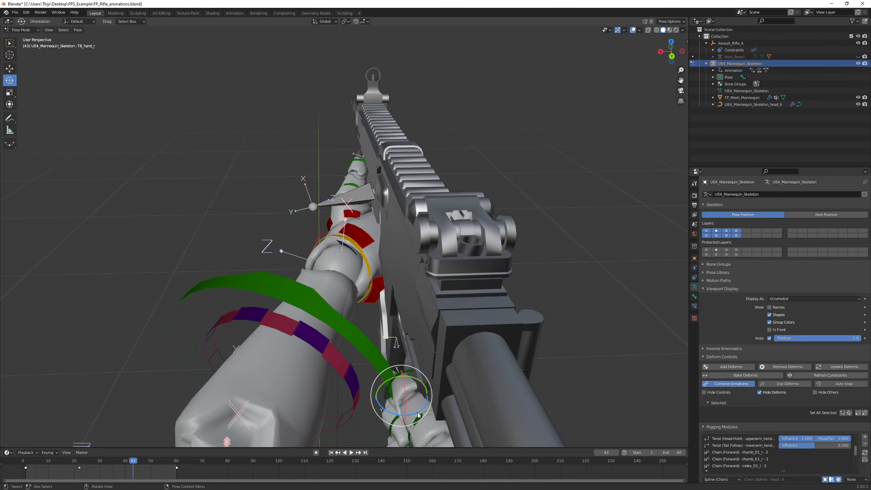
left_click_drag(418, 416, 417, 412)
middle_click_drag(416, 411, 393, 300)
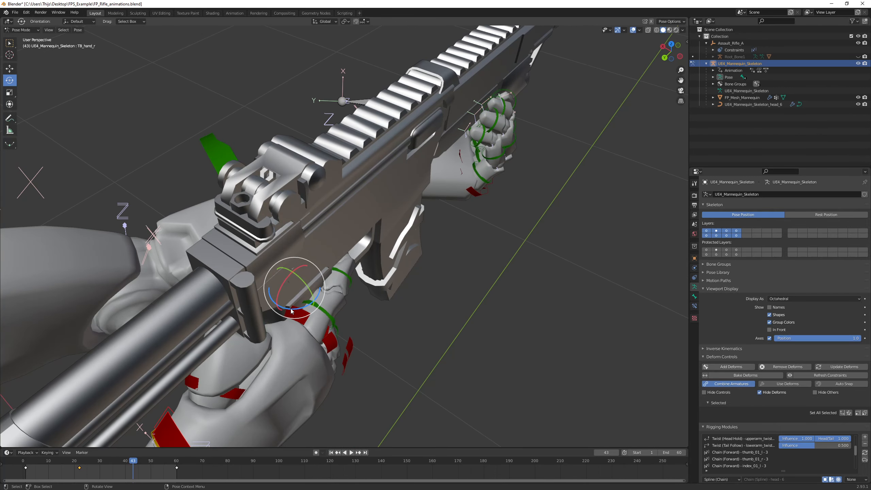
left_click_drag(293, 310, 291, 311)
- Switch to the Move tool and shift the right-hand control bone slightly along the X and Z axes
key("w")
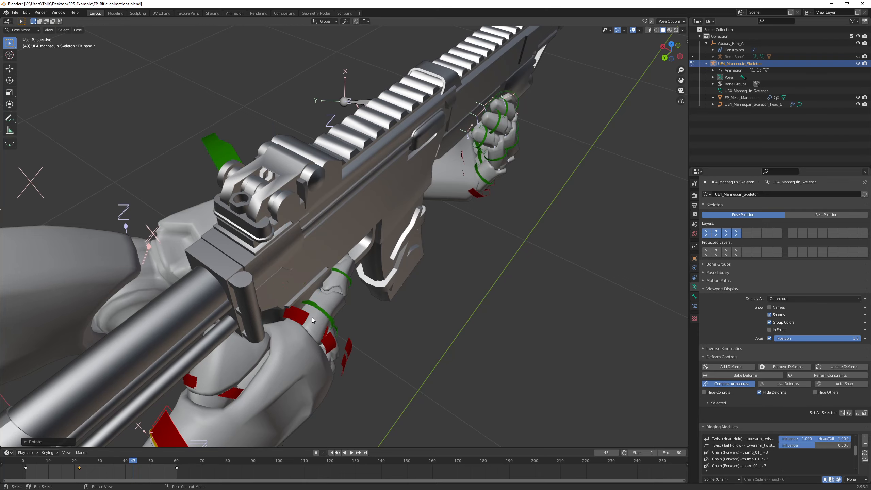
middle_click_drag(312, 318, 347, 303)
key("shift+space")
key("Escape")
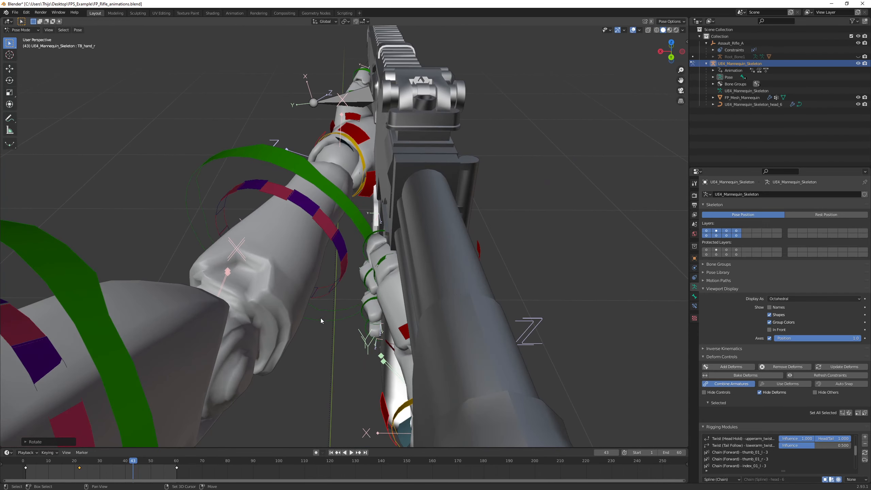
key("shift+space")
left_click(298, 334)
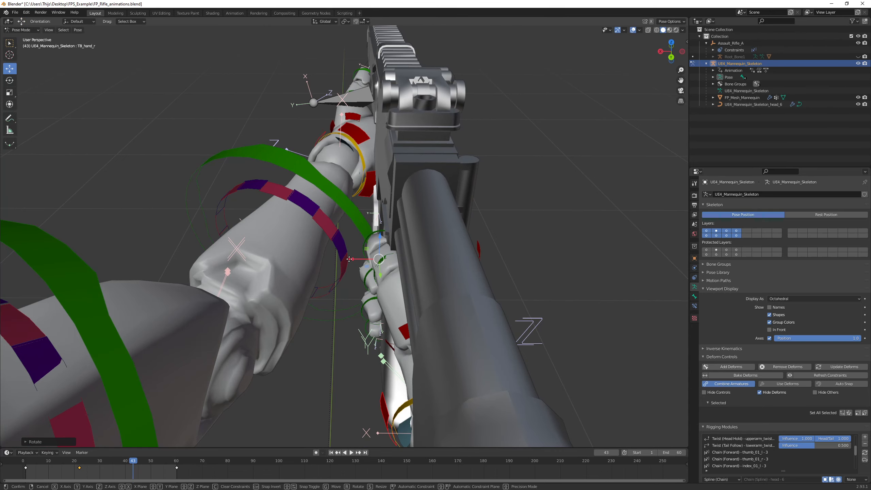
left_click_drag(350, 262, 351, 262)
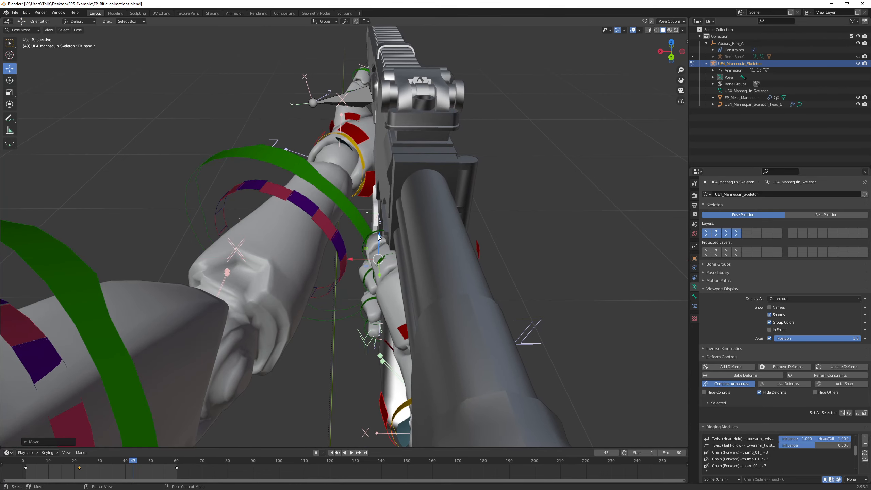
left_click_drag(379, 237, 379, 237)
- Insert a Location & Rotation keyframe for the right-hand control bone at frame 43 and play back the loop
key("i")
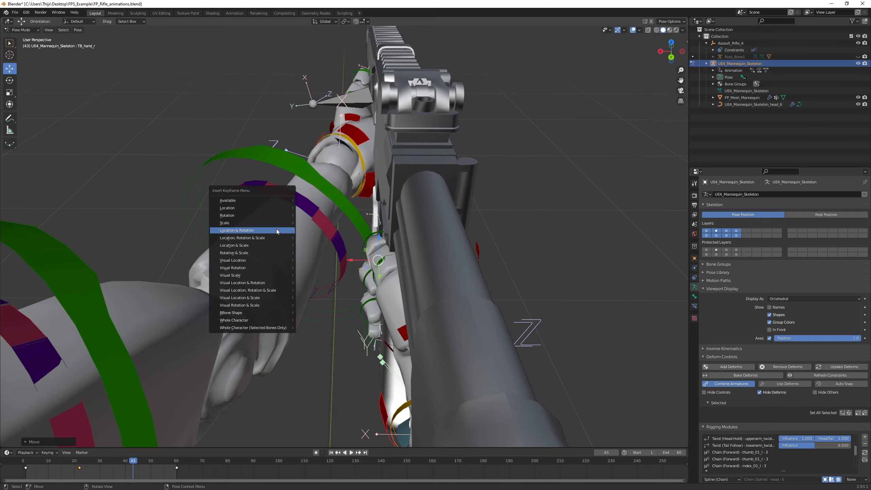
left_click(262, 231)
middle_click_drag(263, 230, 351, 247)
key("space")
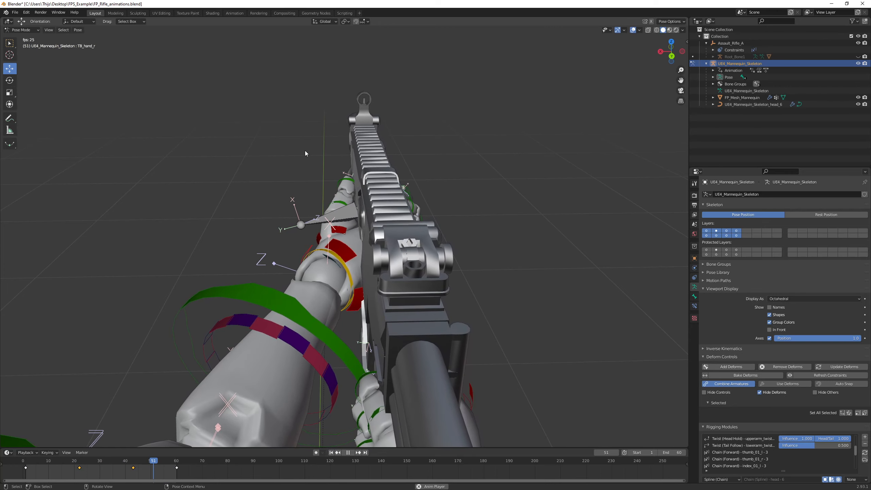
- Switch to the Animation workspace and change the Action Editor area to the Graph Editor
left_click(234, 13)
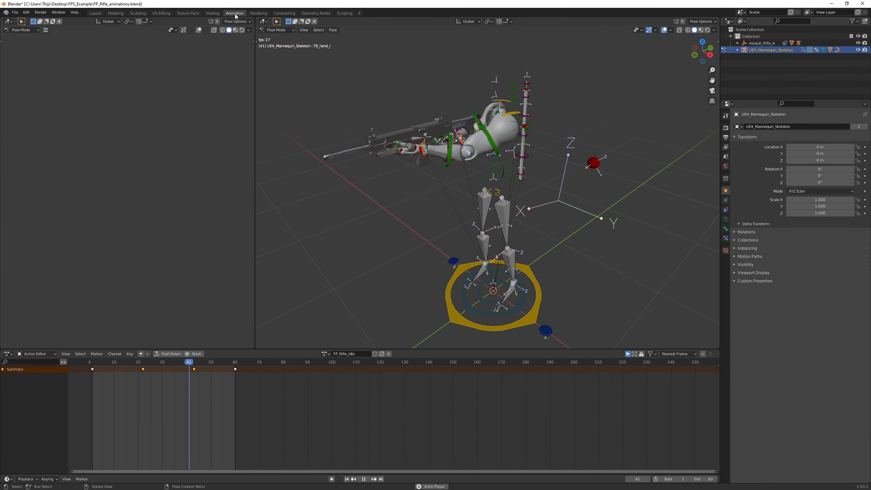
left_click(51, 355)
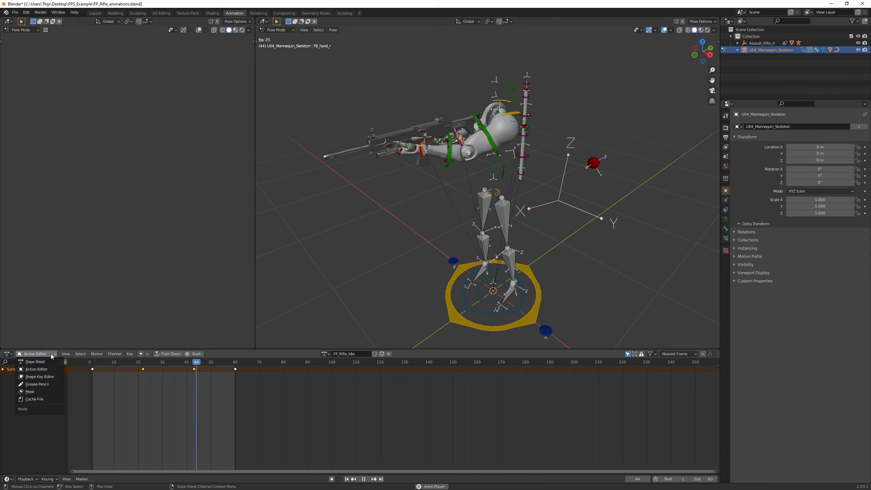
left_click(11, 355)
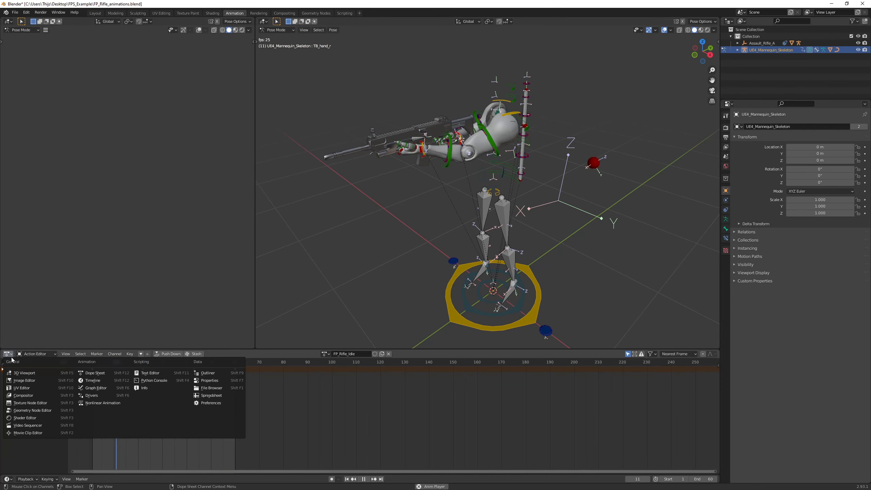
left_click(96, 388)
- Examine the FP_Rifle_Idle animation curves and keyframe handles across the whole frame range
scroll(271, 400, "down", 5)
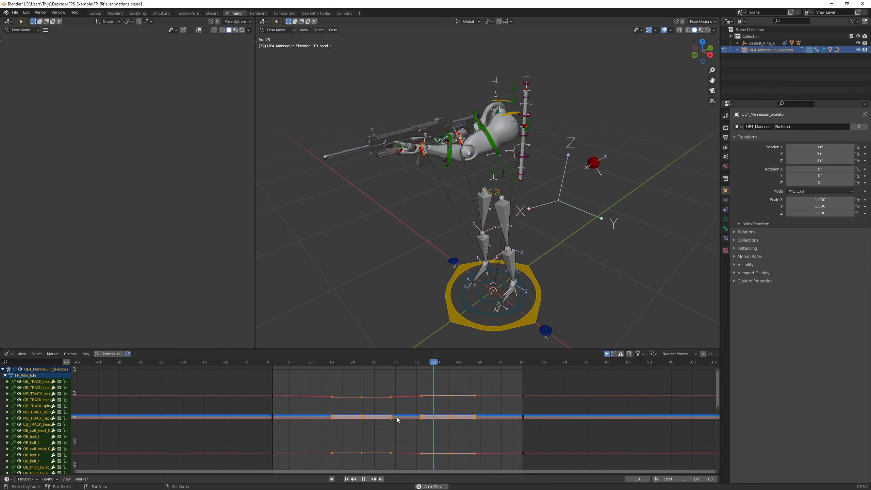
scroll(397, 420, "down", 2)
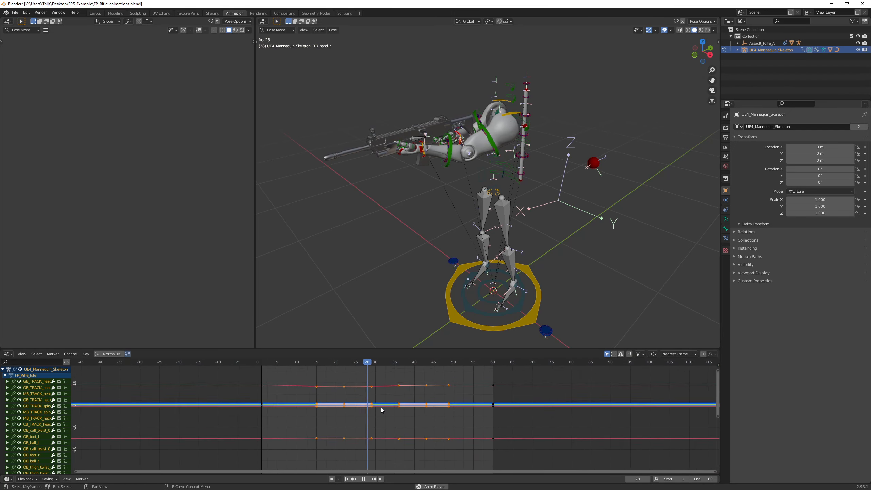
scroll(382, 410, "down", 3)
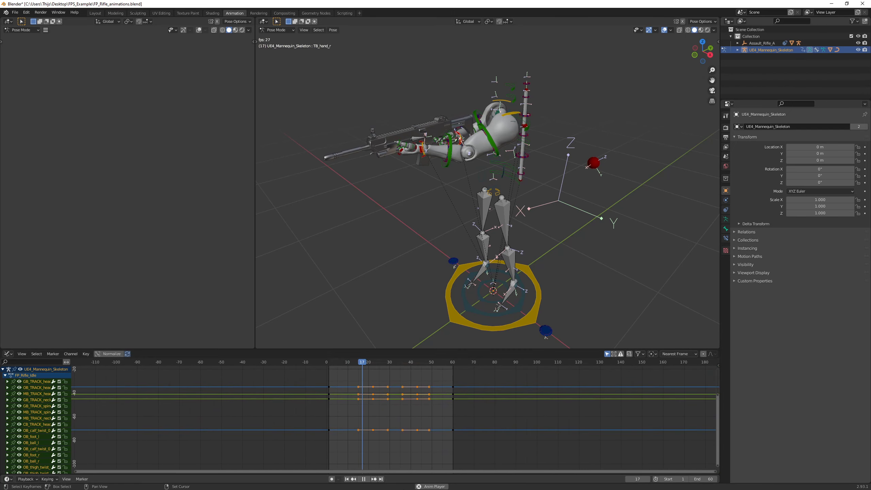
scroll(428, 418, "down", 3)
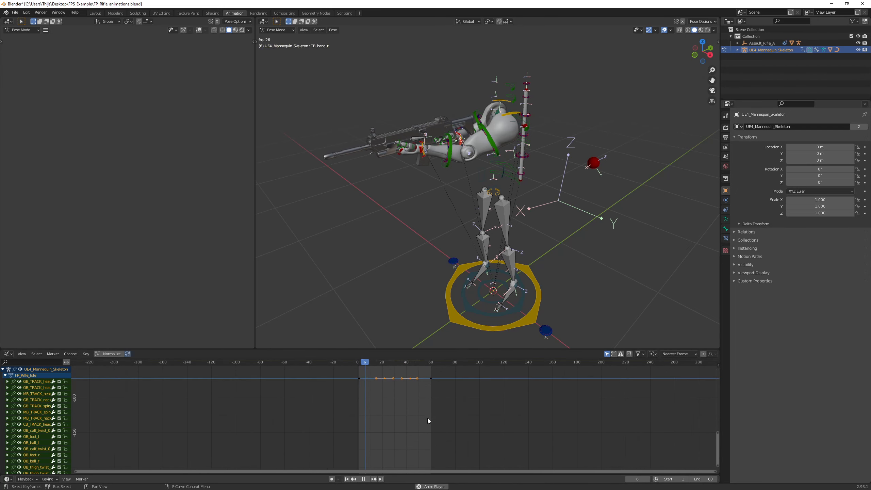
scroll(428, 415, "down", 3)
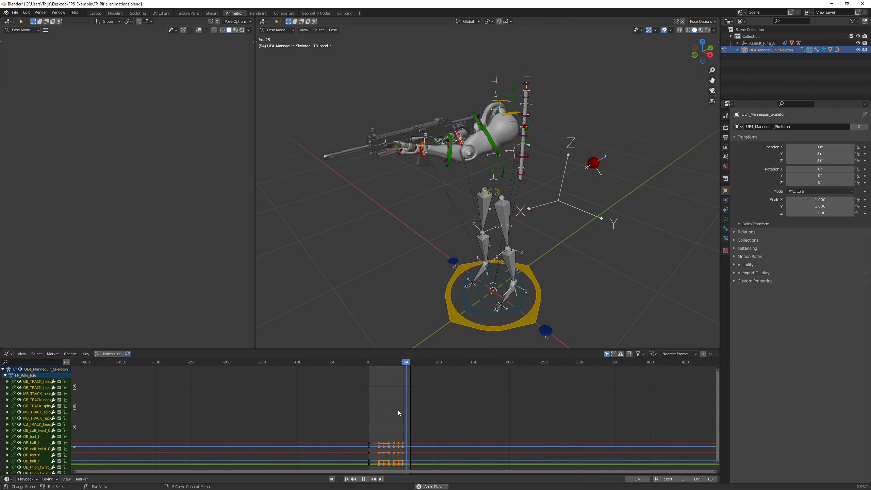
scroll(398, 413, "down", 3)
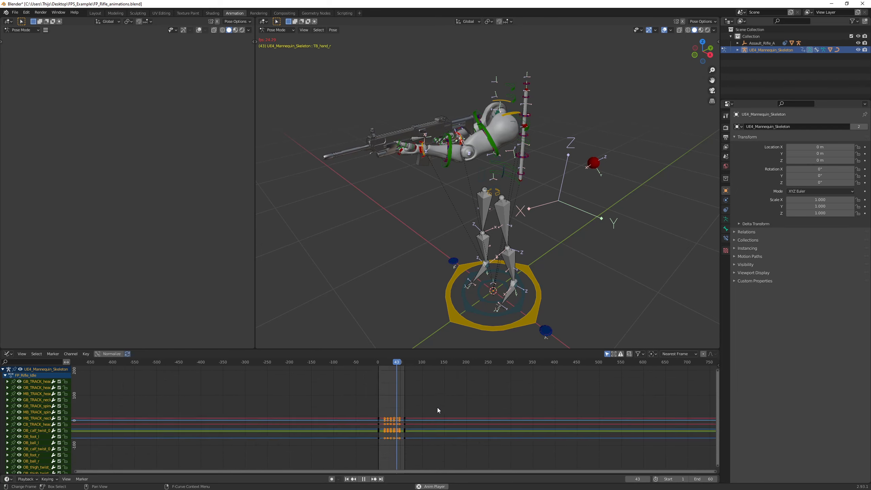
scroll(429, 412, "down", 8)
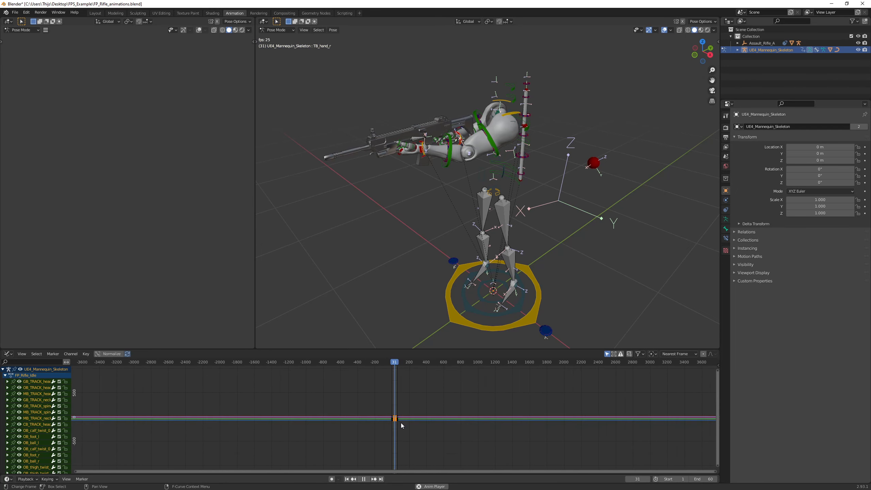
scroll(396, 425, "up", 10)
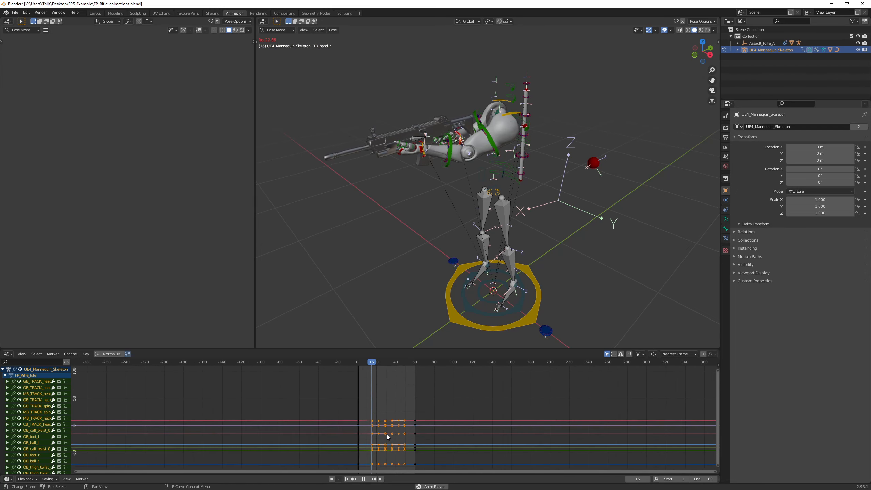
scroll(387, 435, "up", 8)
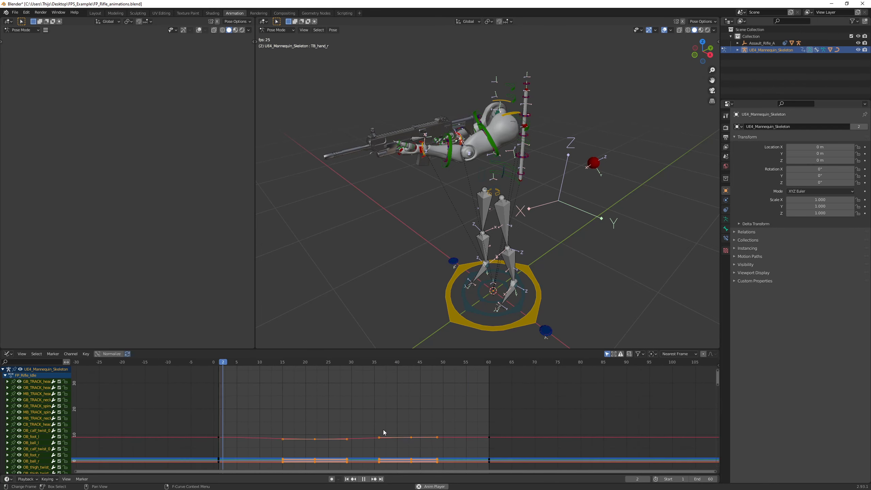
scroll(378, 433, "up", 6)
middle_click_drag(371, 439, 435, 357)
scroll(363, 411, "up", 4)
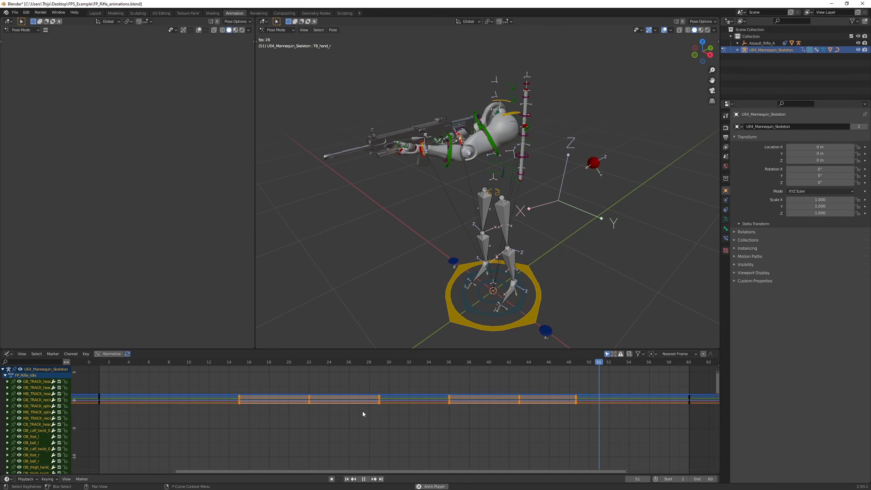
scroll(361, 412, "down", 3)
middle_click_drag(364, 365, 375, 406)
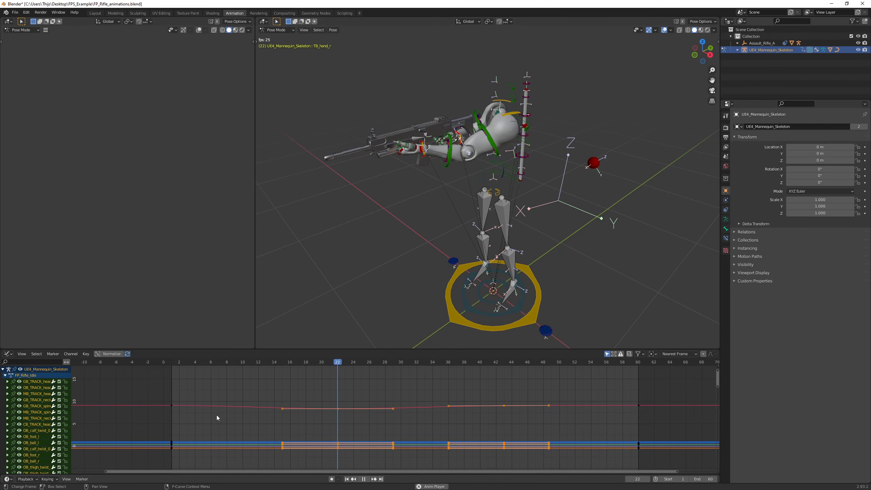
scroll(295, 408, "down", 5)
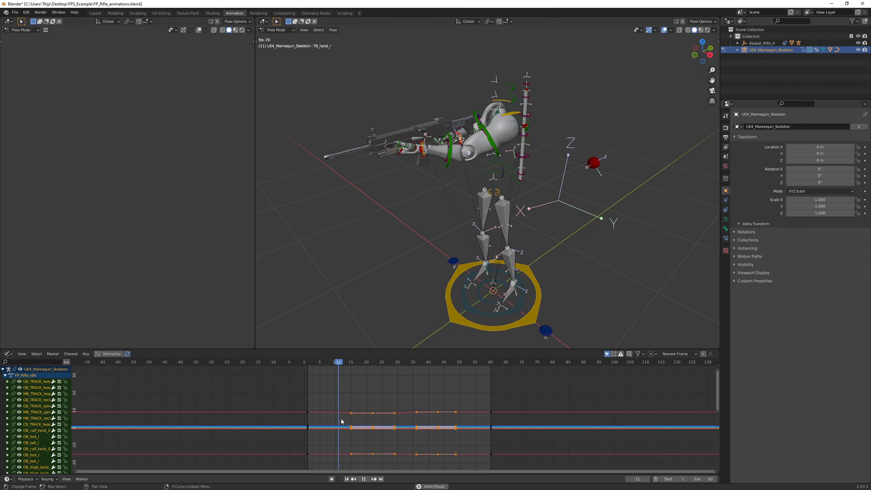
scroll(378, 408, "down", 5)
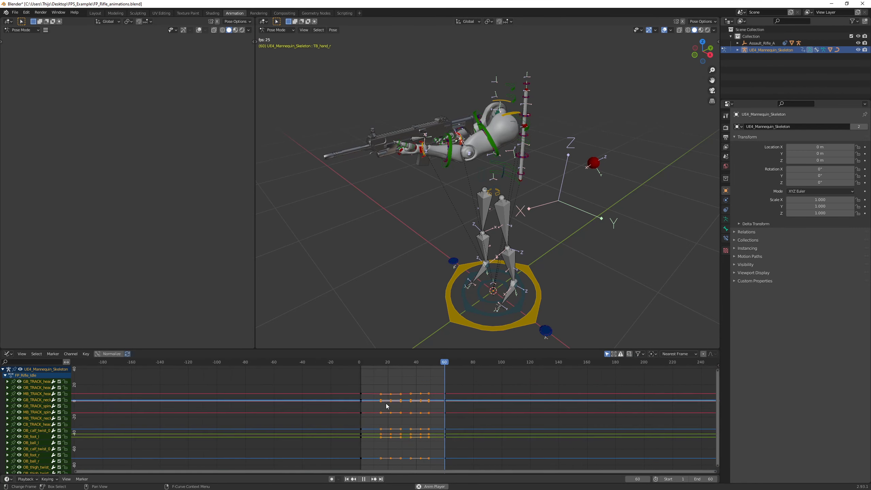
- Select all keyframes of the FP_Rifle_Idle curves and set their interpolation mode to Linear
middle_click_drag(393, 424, 390, 399)
scroll(393, 398, "down", 2)
left_click_drag(340, 442, 453, 376)
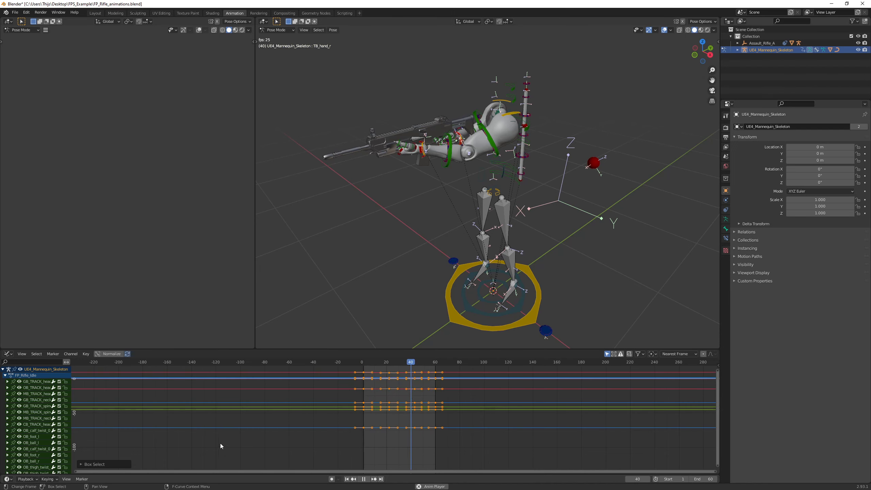
right_click(383, 425)
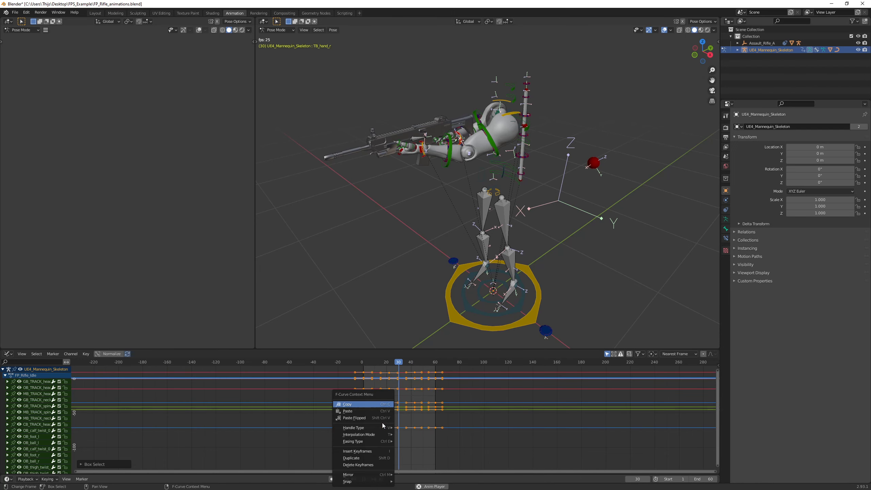
mouse_move(385, 435)
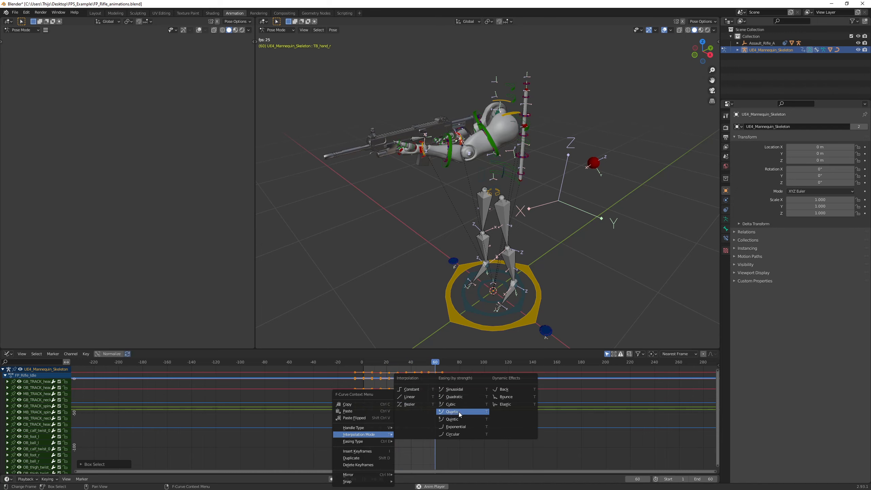
left_click(411, 397)
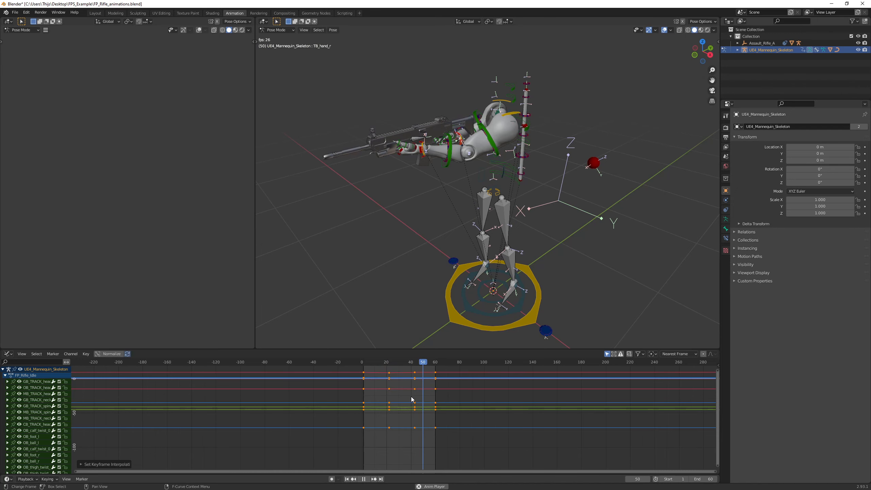
- Set the easing type of the selected FP_Rifle_Idle keyframes to Ease In and Out
scroll(418, 398, "up", 3)
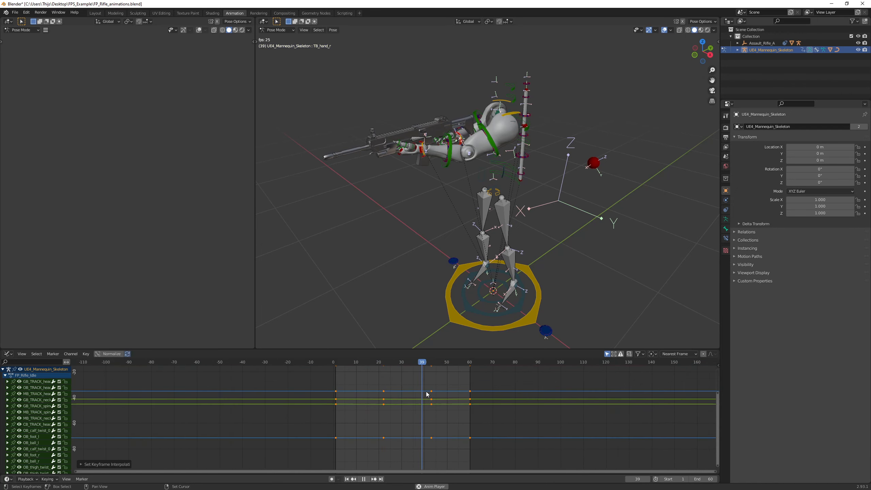
scroll(379, 399, "up", 4, "shift")
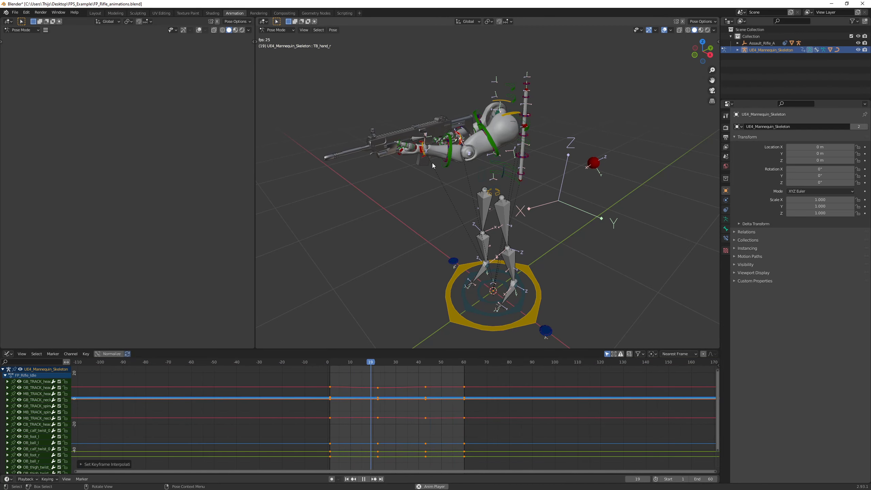
right_click(383, 395)
mouse_move(382, 396)
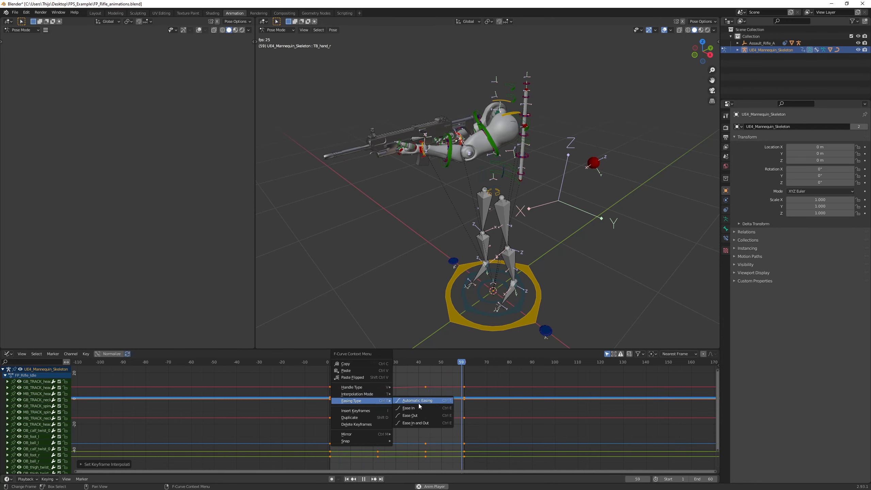
left_click(415, 423)
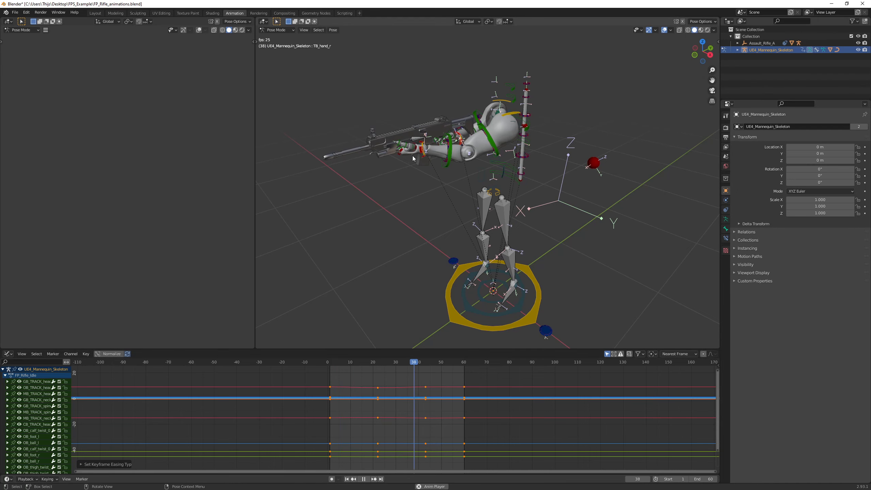
- Reapply the Linear interpolation mode to the selected FP_Rifle_Idle keyframes
scroll(364, 399, "up", 3)
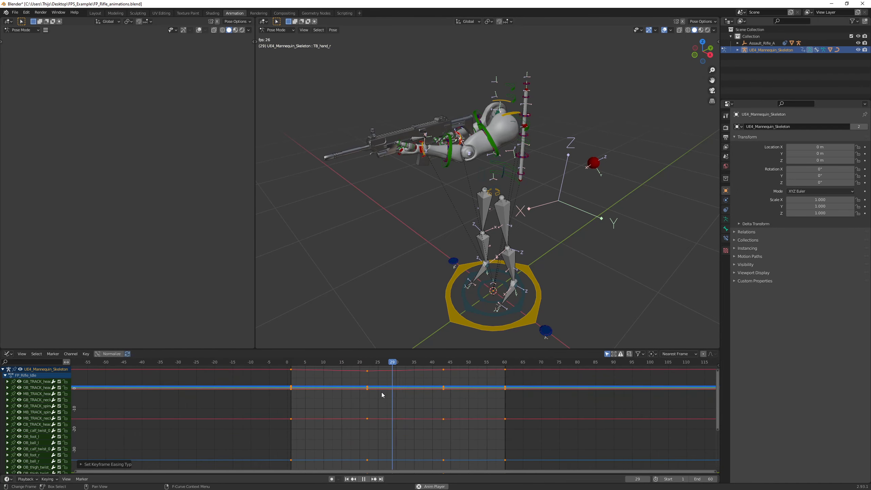
middle_click_drag(425, 379, 430, 408)
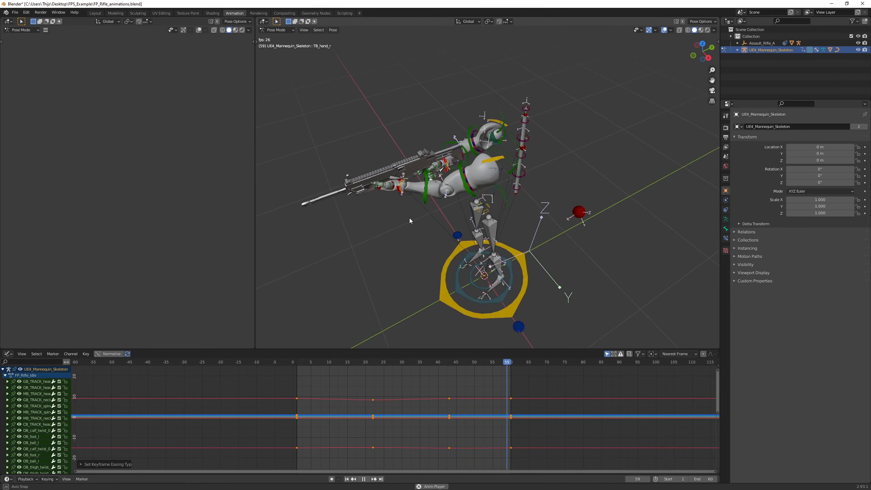
middle_click_drag(410, 217, 446, 237)
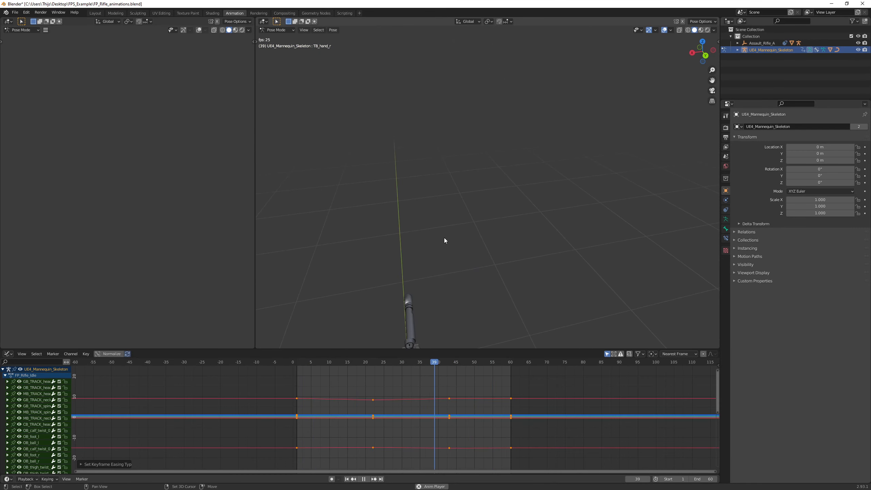
middle_click_drag(458, 161, 448, 153)
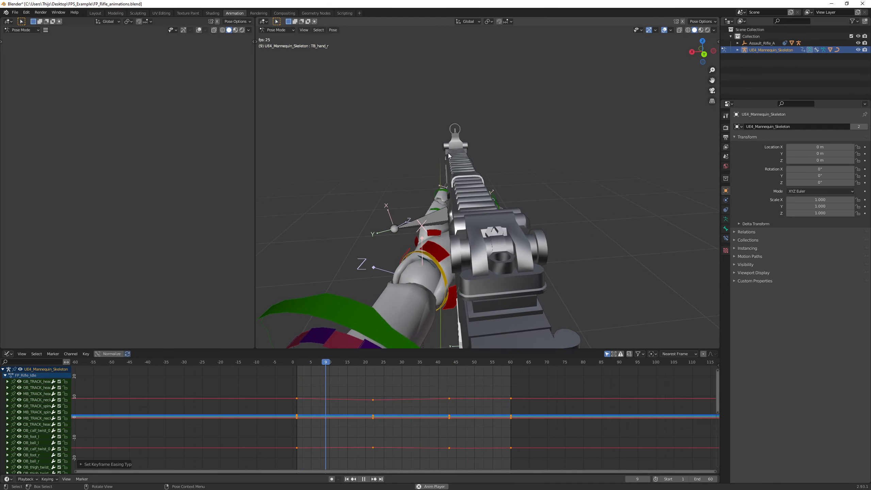
scroll(385, 428, "down", 2)
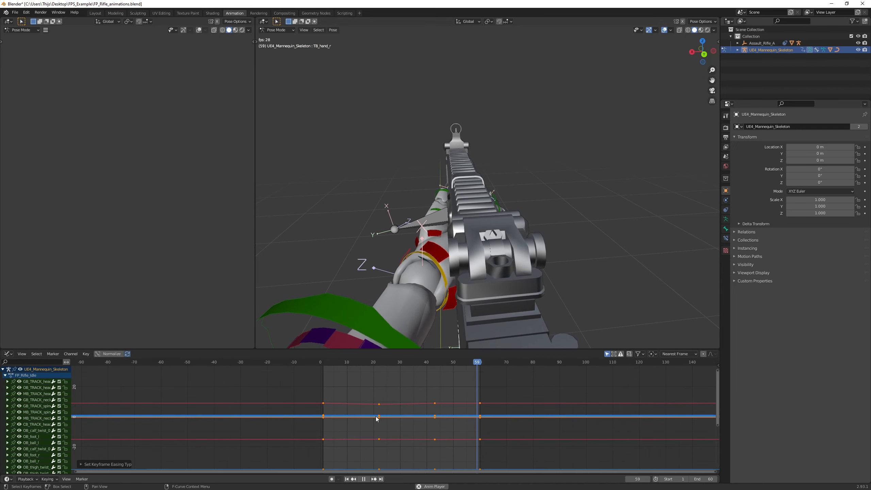
right_click(377, 417)
mouse_move(382, 410)
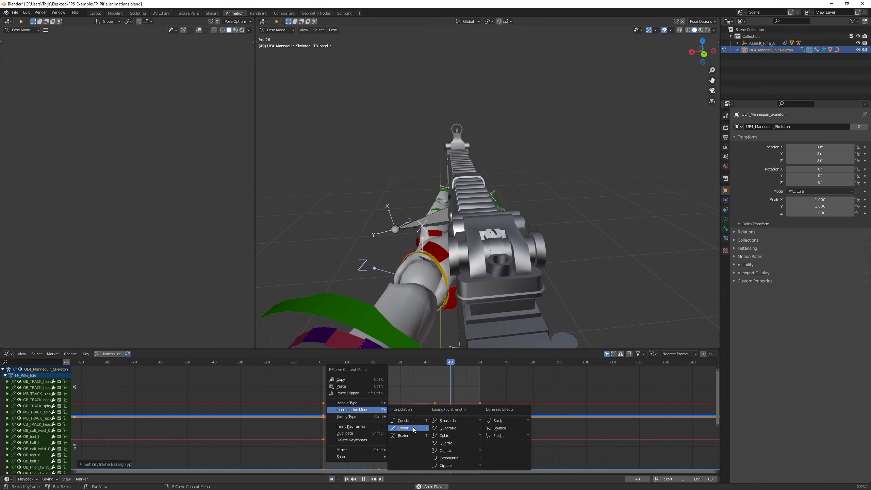
left_click(402, 428)
- Box-select all FP_Rifle_Idle keyframes in the Graph Editor and set their handle type to Automatic
scroll(344, 417, "down", 7)
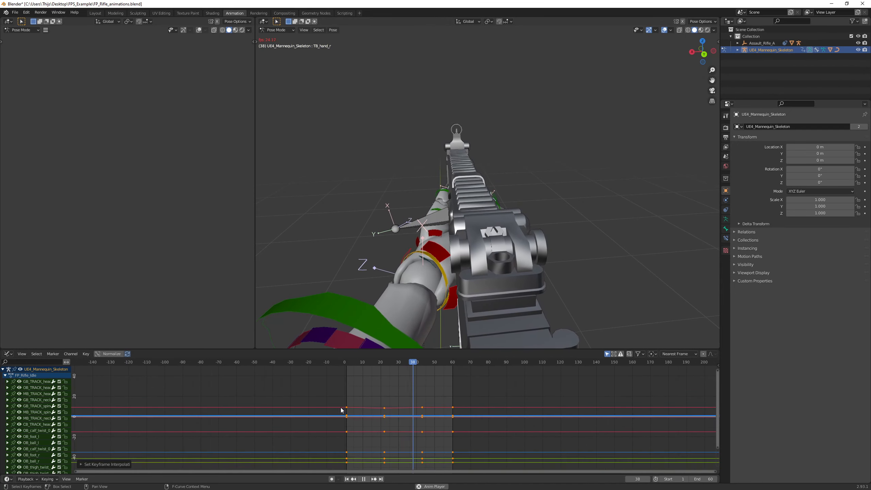
middle_click_drag(380, 427, 379, 383, "shift")
scroll(376, 388, "down", 2)
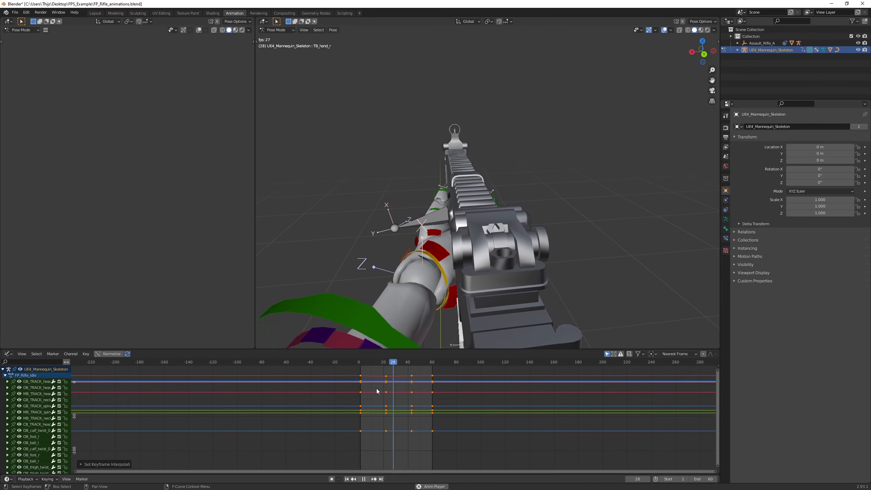
left_click_drag(341, 440, 455, 373)
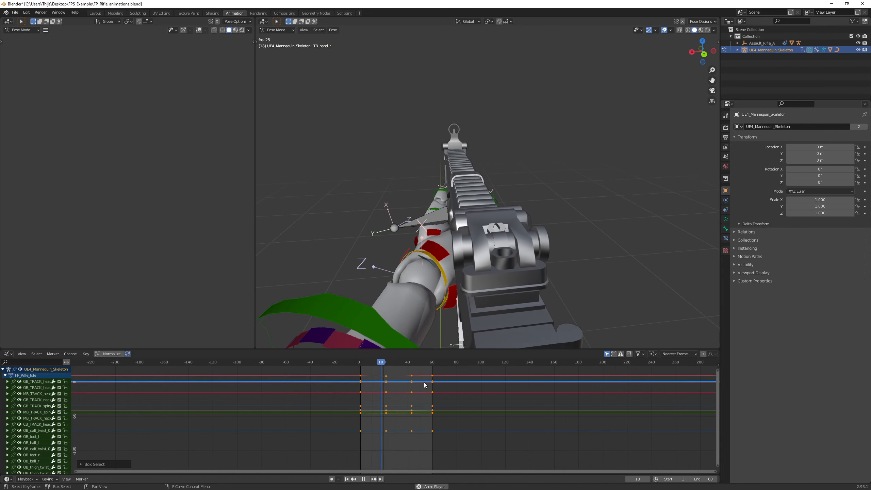
right_click(395, 379)
mouse_move(400, 376)
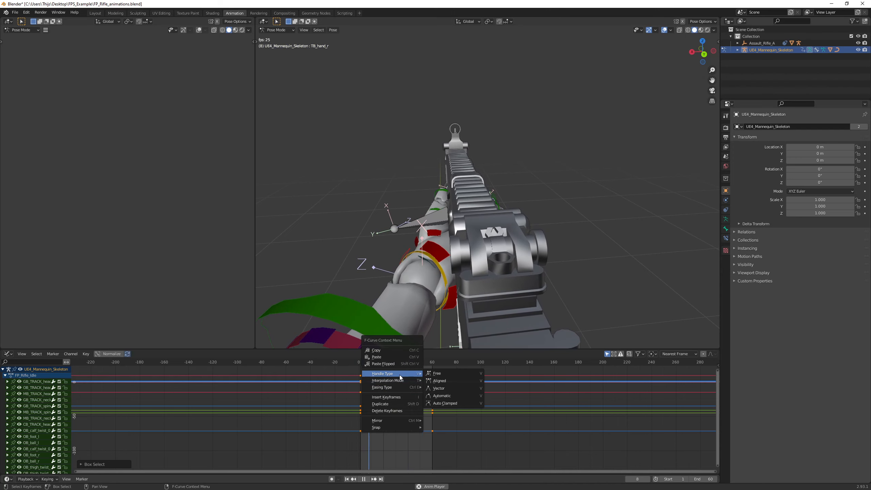
left_click(450, 397)
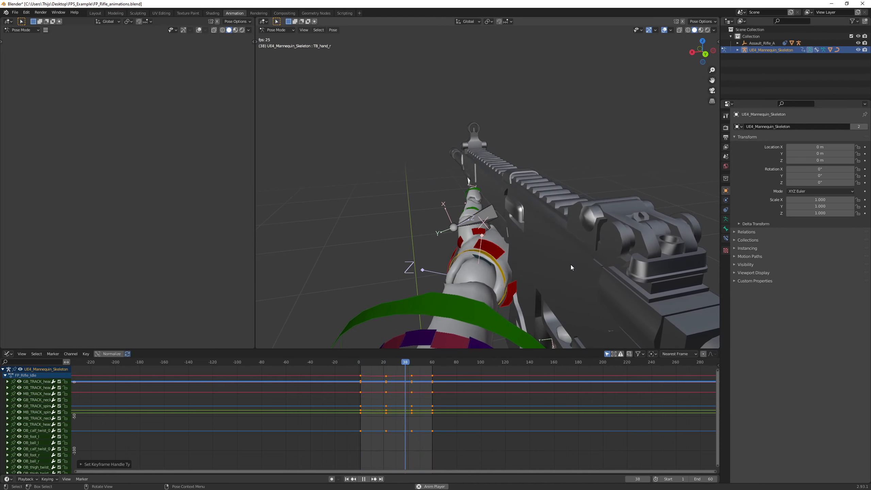
- Review the looping idle from behind the rifle sights and in the Layout workspace, and stop the playback
middle_click_drag(568, 260, 553, 247)
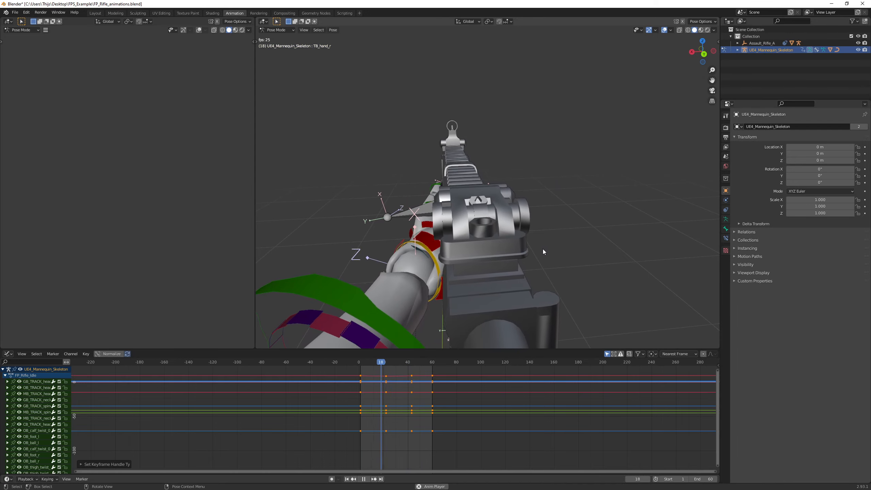
left_click(90, 14)
middle_click_drag(374, 284, 364, 235)
key("space")
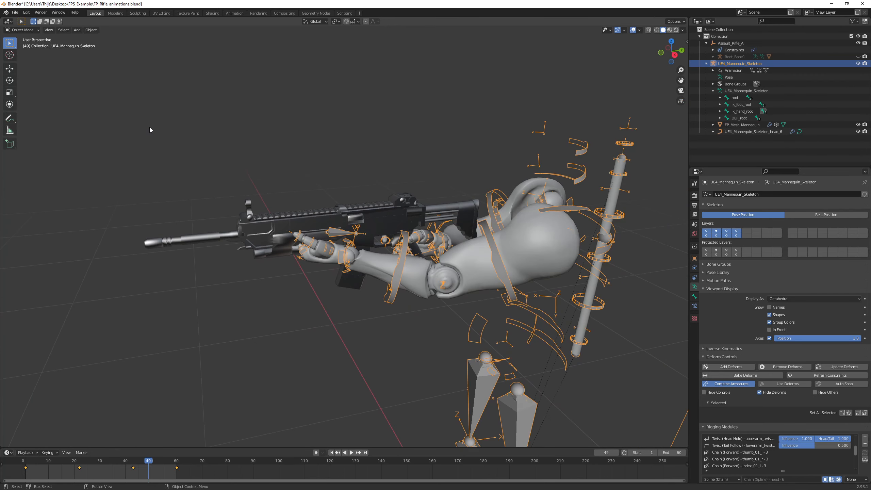
- Change the Animation workspace's Graph Editor back to the Dope Sheet and make FP_Rifle_Walk the active action
left_click(234, 13)
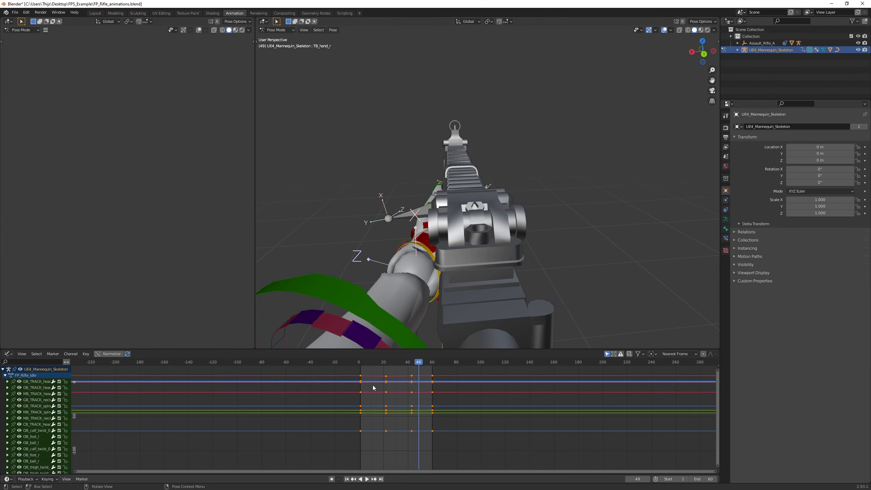
left_click(8, 354)
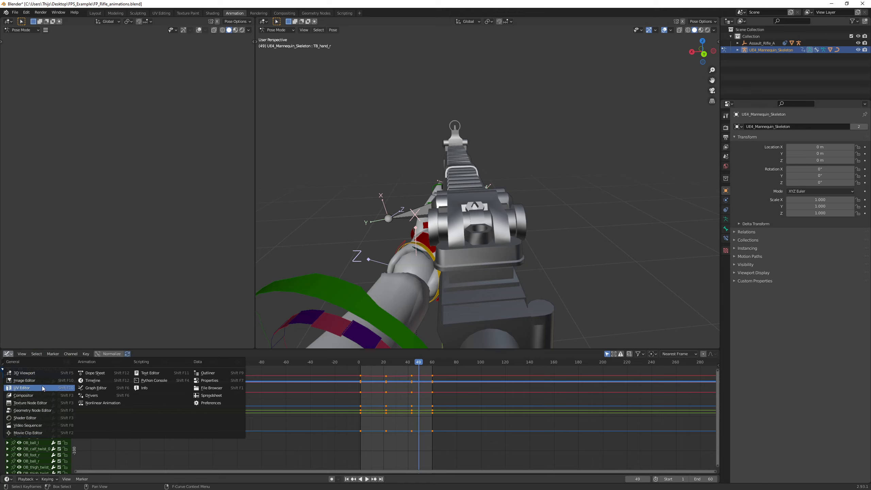
left_click(94, 373)
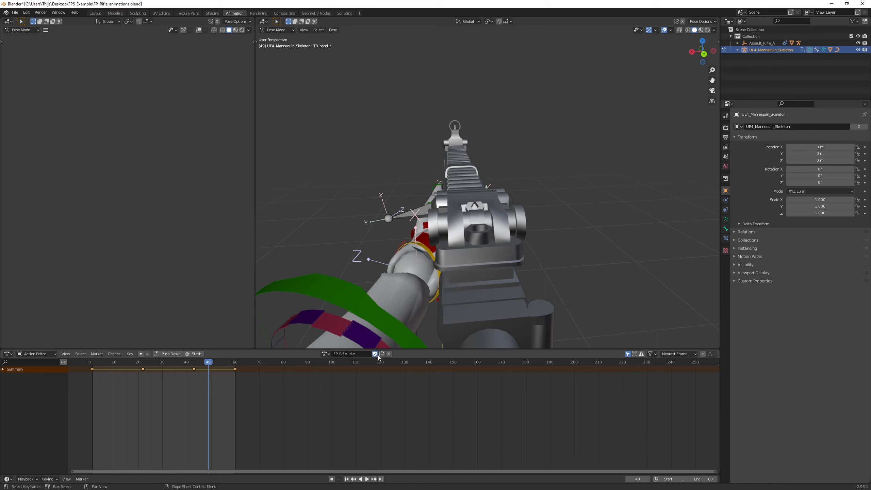
left_click(324, 353)
left_click(346, 373)
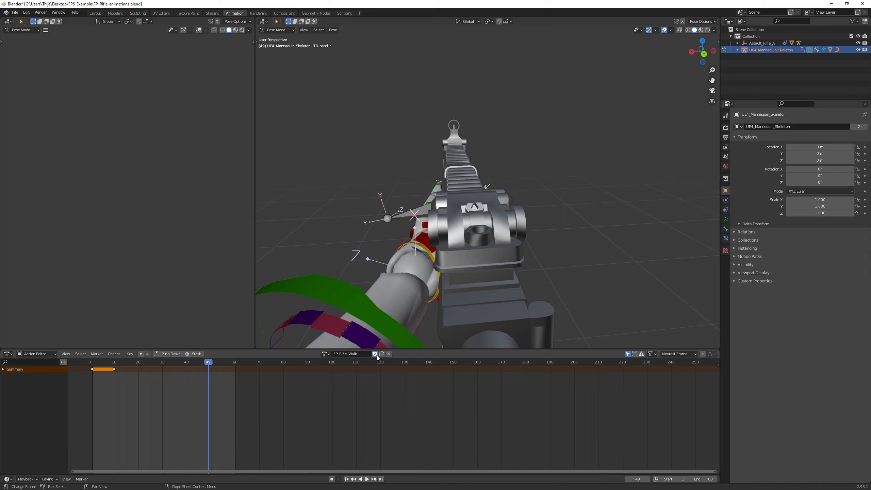
- Select all the skeleton's bones and delete the FP_Rifle_Walk keyframes at frame 10
middle_click_drag(405, 279, 425, 273)
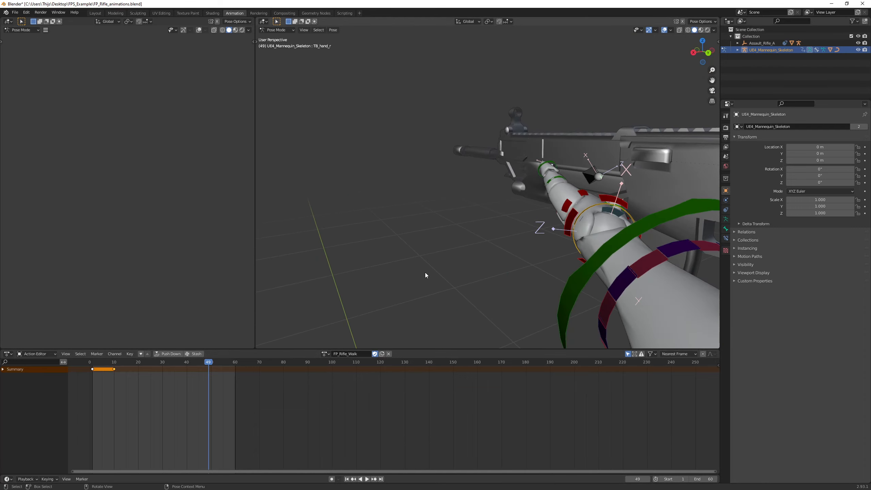
middle_click_drag(571, 275, 521, 279, "shift")
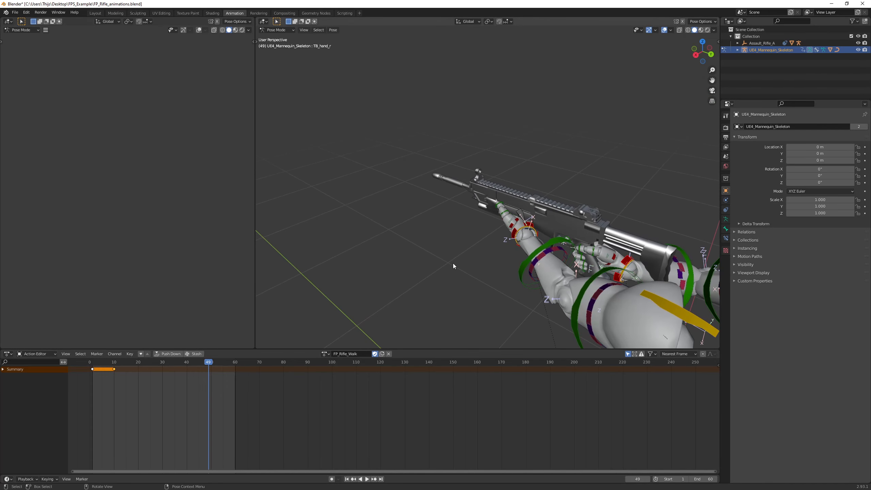
key("a")
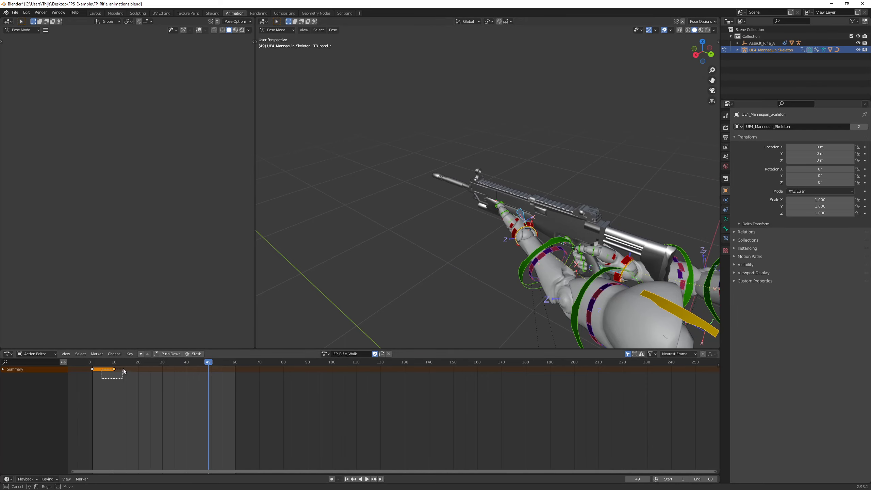
left_click_drag(123, 369, 125, 368)
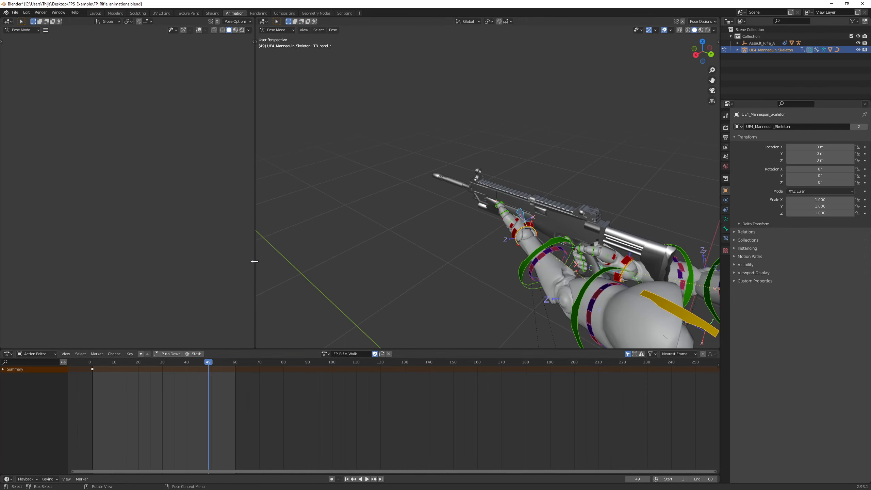
- In the Layout workspace, put the mannequin skeleton in Pose Mode and select the control bone of the hand on the rifle grip
left_click(94, 12)
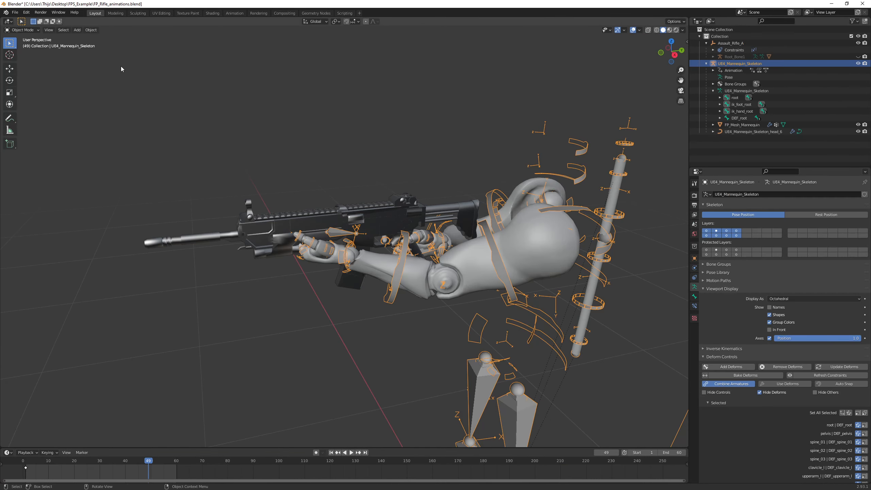
left_click(22, 52)
middle_click_drag(179, 103, 346, 184)
scroll(288, 184, "up", 6)
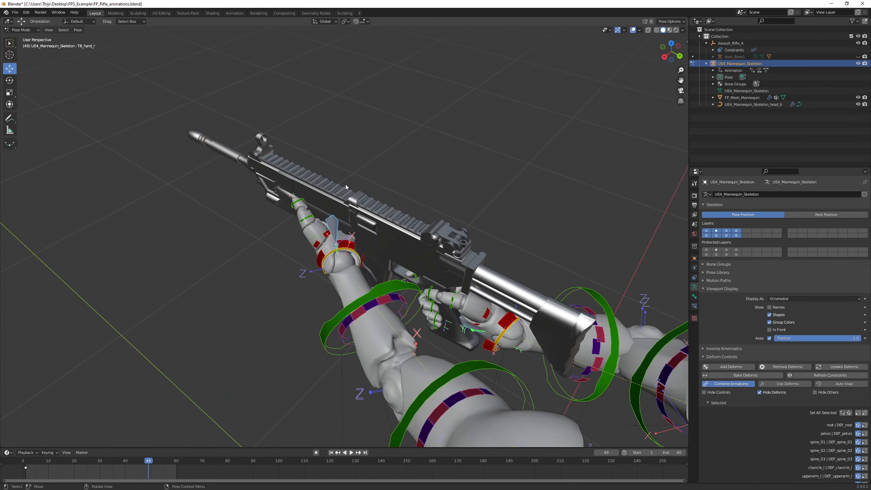
left_click(506, 322)
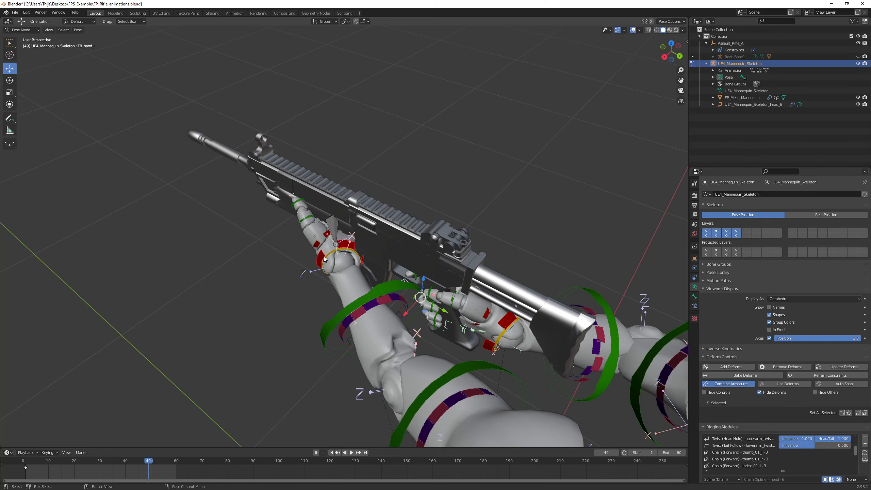
- Set up a first-person view from behind the rifle sights and set the current frame to 15
middle_click_drag(401, 260, 380, 268)
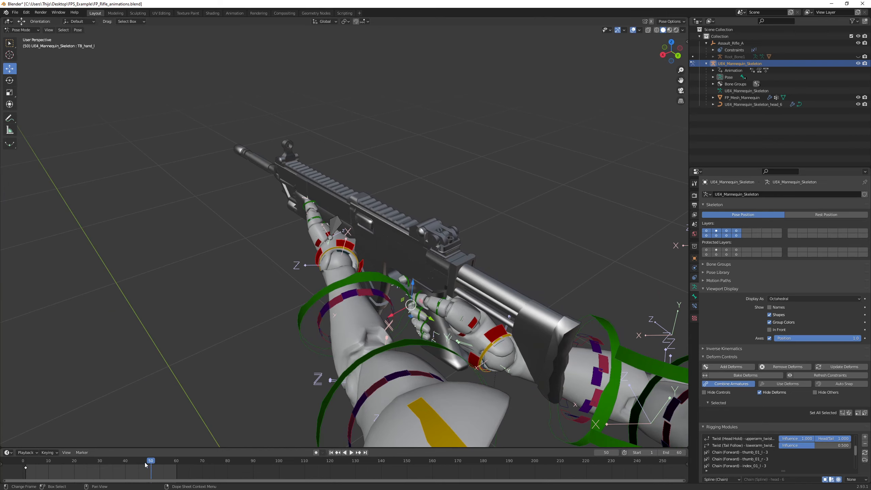
middle_click_drag(377, 336, 455, 313)
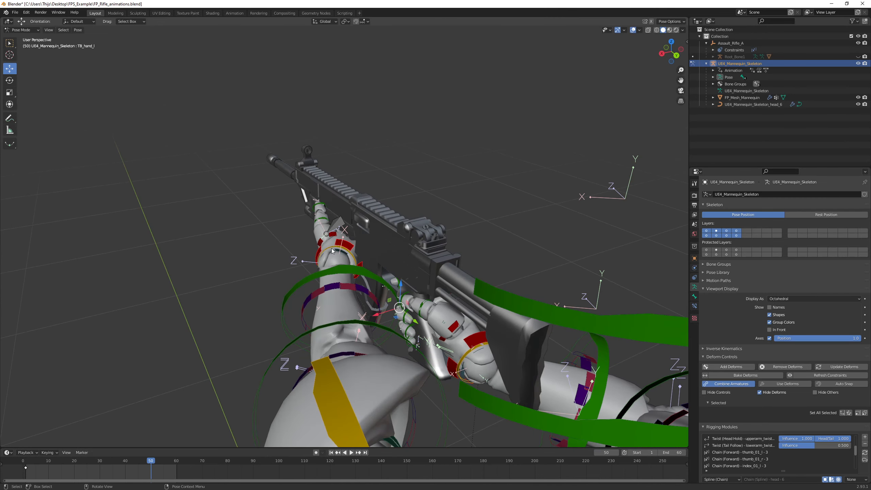
middle_click_drag(332, 250, 318, 249)
key("space")
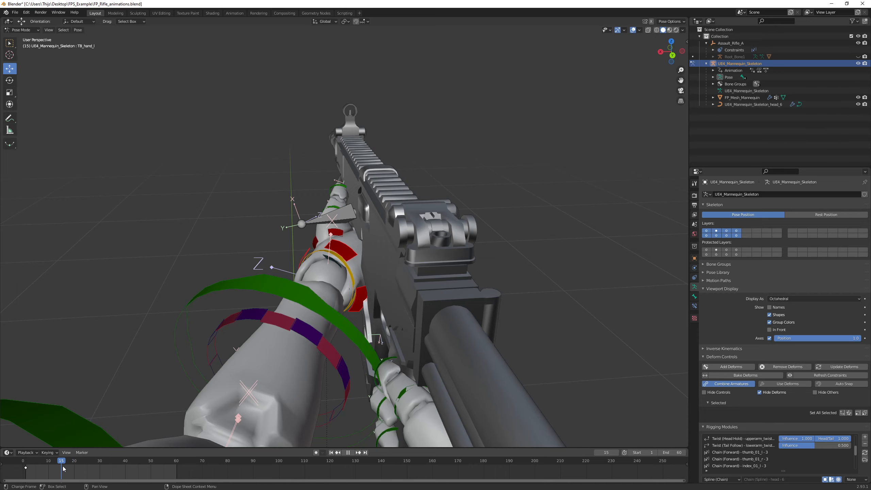
key("space")
middle_click_drag(351, 275, 349, 276)
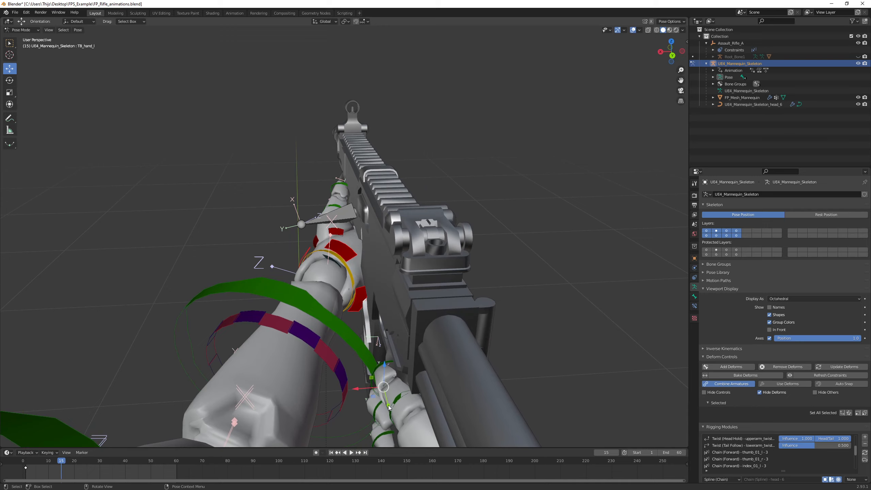
- Shift the grip hand's control bone slightly along the barrel, down and to the rifle's left for the frame 15 pose
left_click_drag(389, 407, 389, 400)
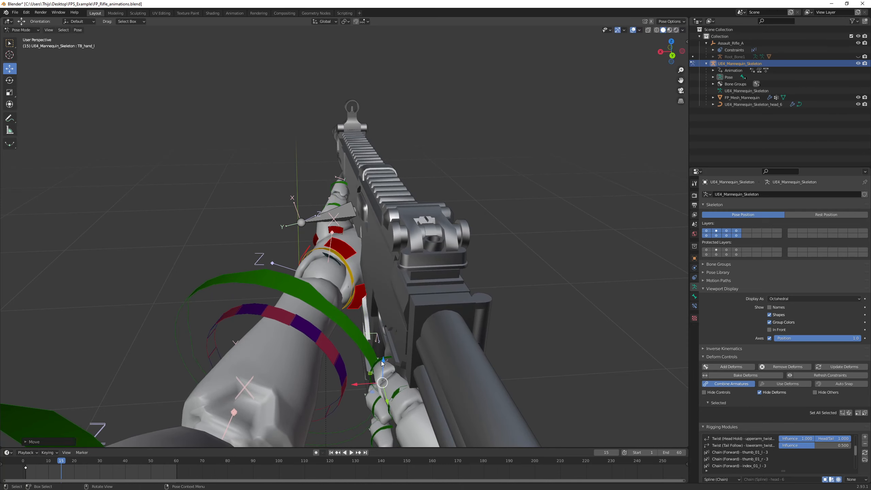
left_click_drag(382, 361, 382, 363)
left_click(382, 372)
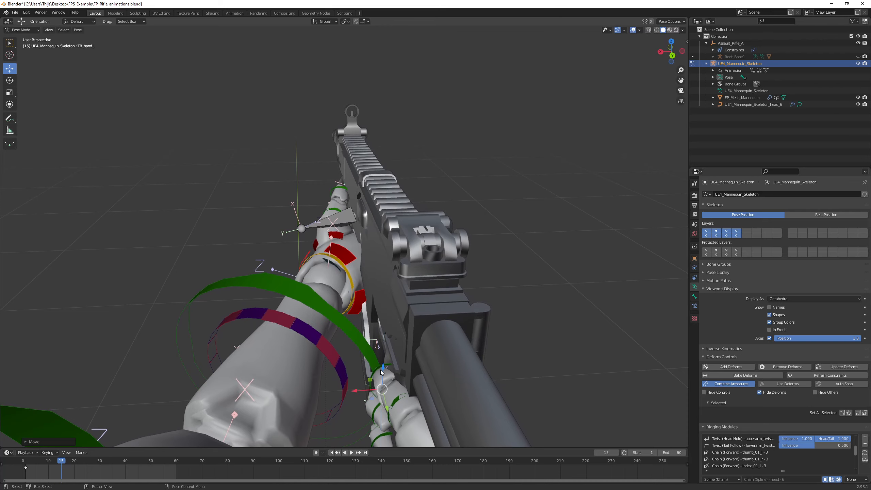
left_click_drag(354, 393, 351, 395)
- Rotate the grip hand's control bone slightly about several axes and insert a Location & Rotation keyframe at frame 15
key("shift+space")
left_click(335, 398)
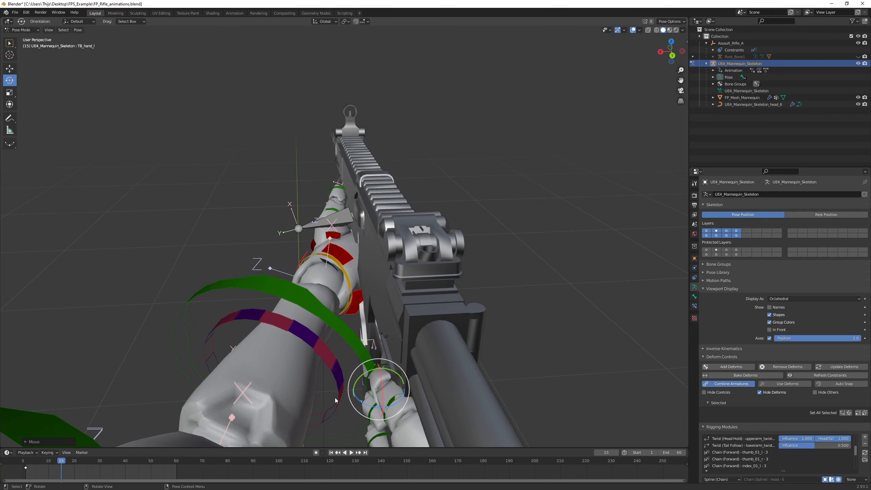
middle_click_drag(334, 398, 381, 389)
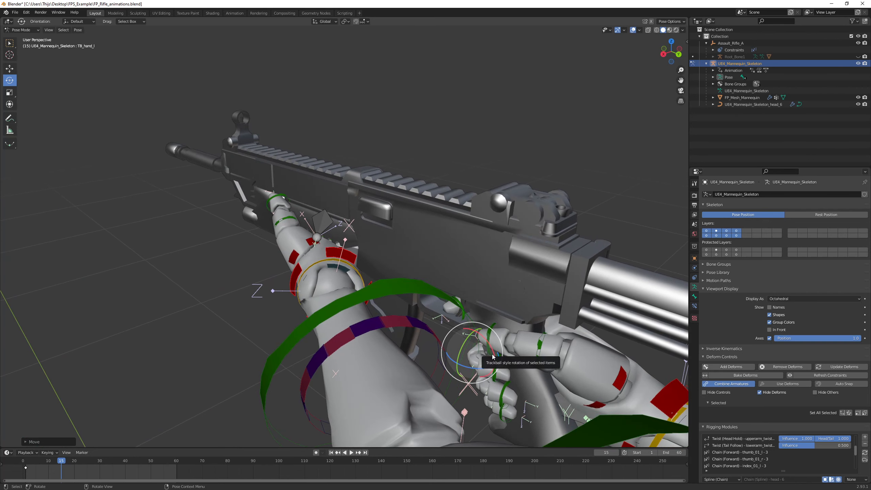
left_click_drag(493, 353, 493, 351)
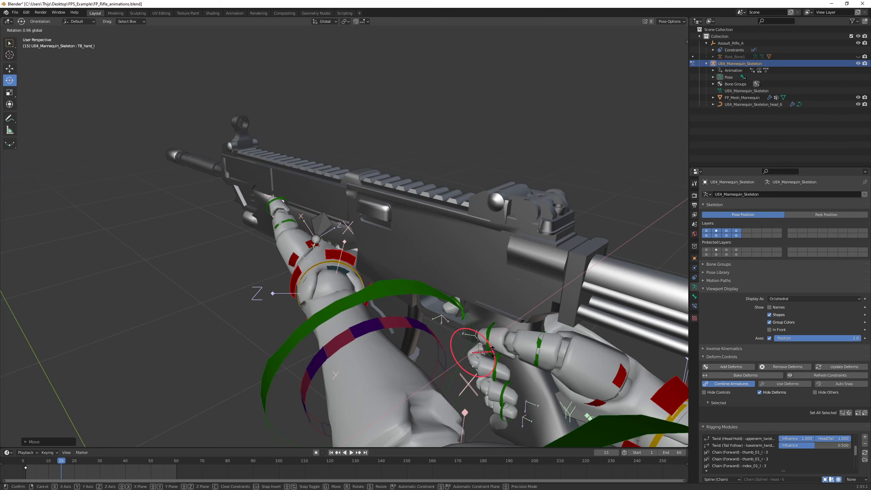
left_click_drag(493, 351, 475, 366)
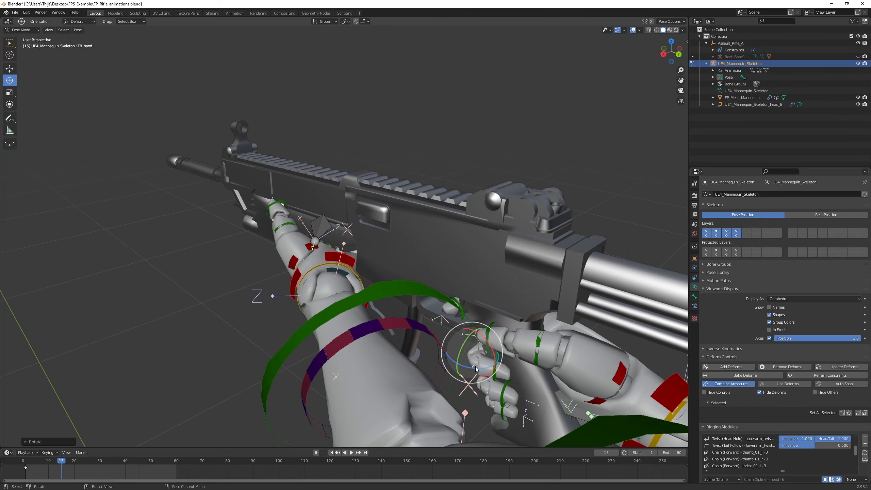
middle_click_drag(479, 365, 438, 373)
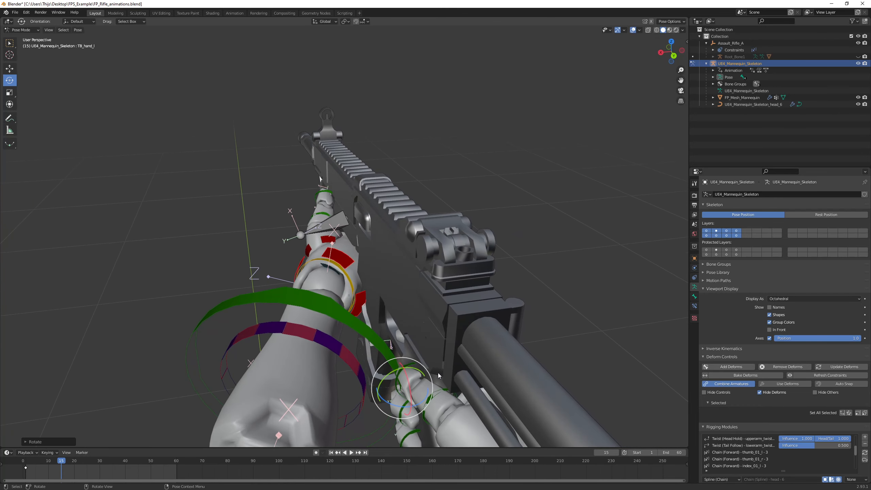
left_click_drag(394, 405, 398, 406)
key("i")
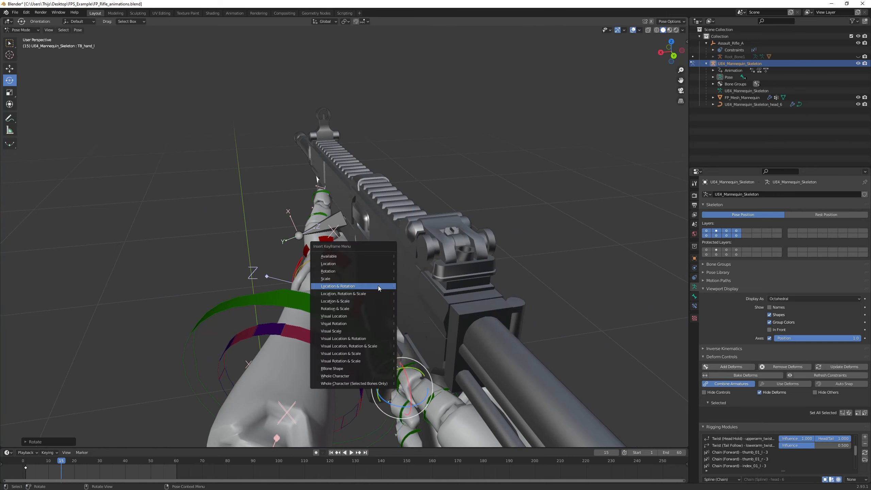
left_click(379, 287)
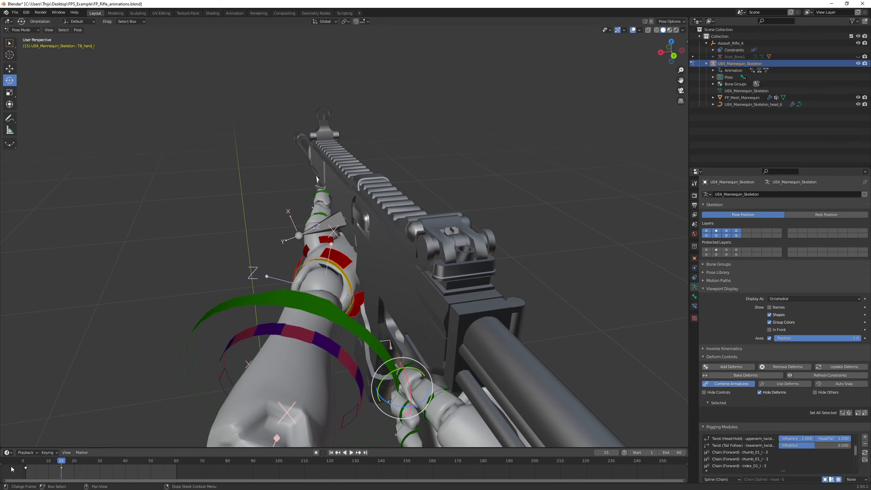
- Preview the first walk motion, adjust the grip hand's height and tilt at frame 15, and update its keyframe
key("space")
left_click(40, 471)
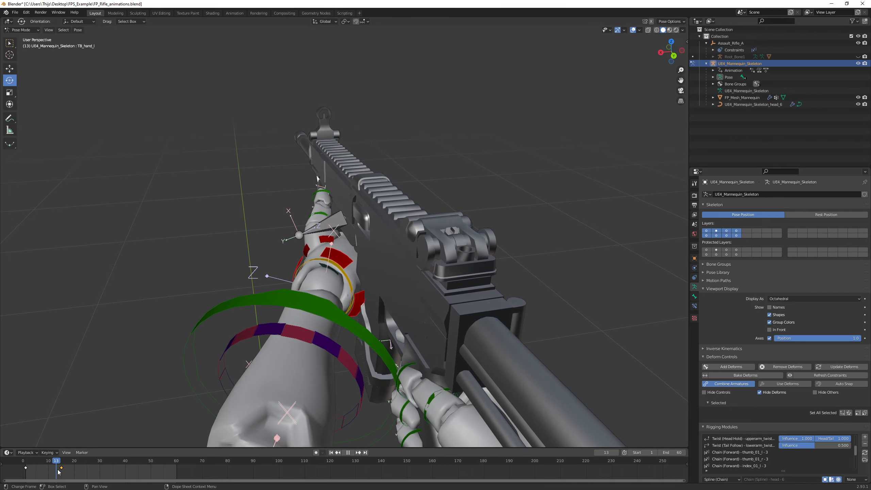
key("Escape")
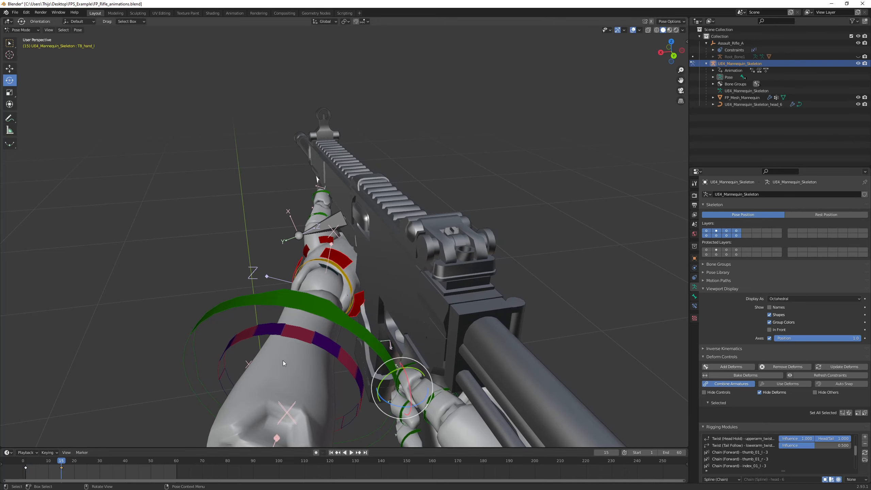
key("shift+space")
left_click(267, 354)
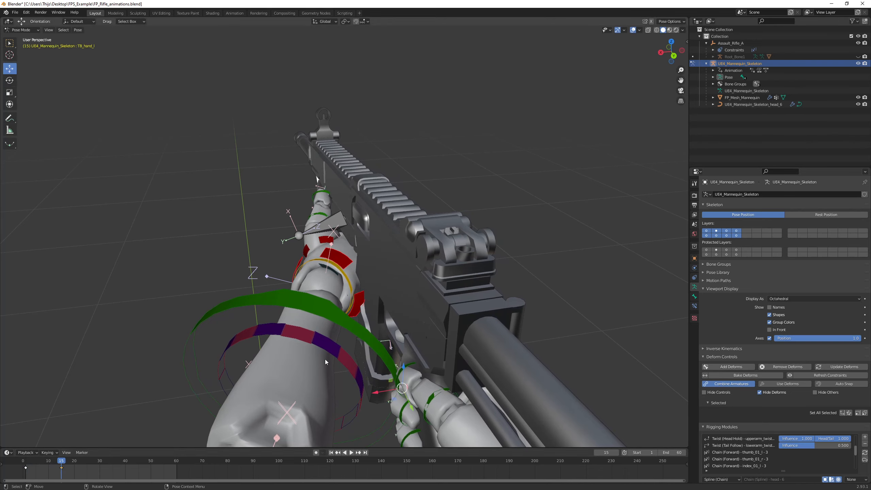
left_click_drag(403, 368, 407, 383)
key("shift+space")
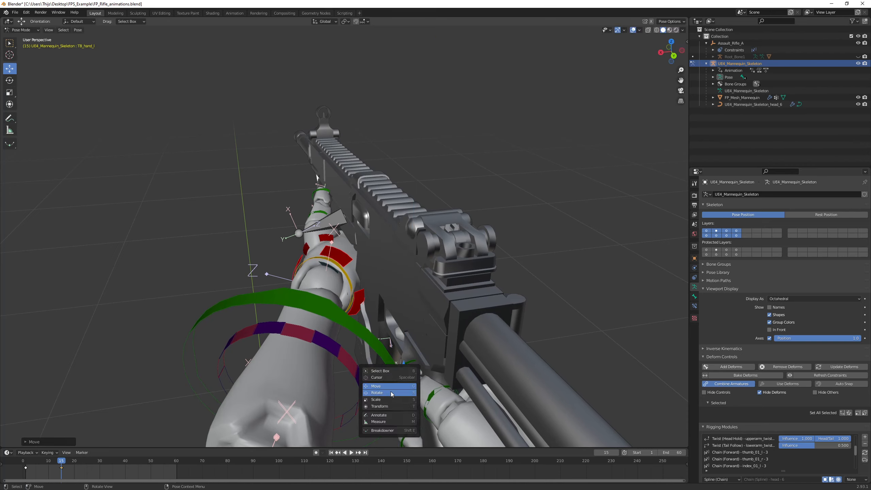
left_click(392, 393)
left_click_drag(411, 392, 411, 394)
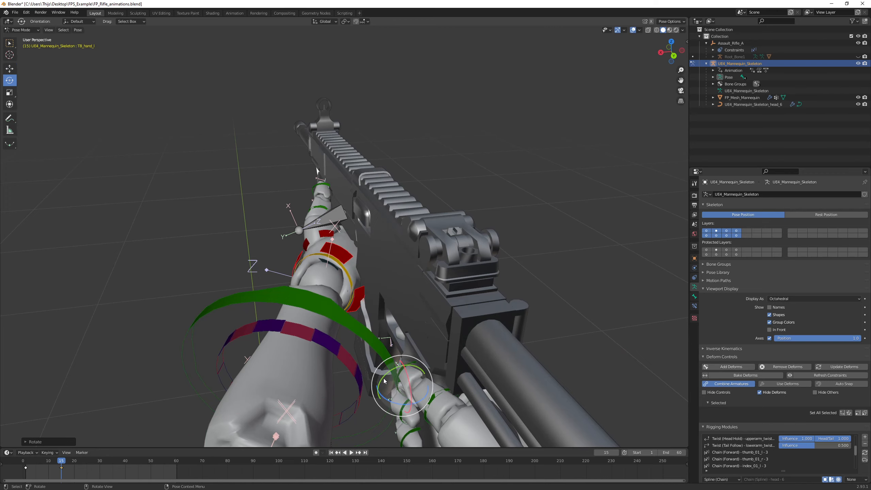
right_click(364, 373)
left_click(363, 373)
- Play back the adjusted motion, tilt the rifle's muzzle further up at frame 15, and re-key the hand control
key("space")
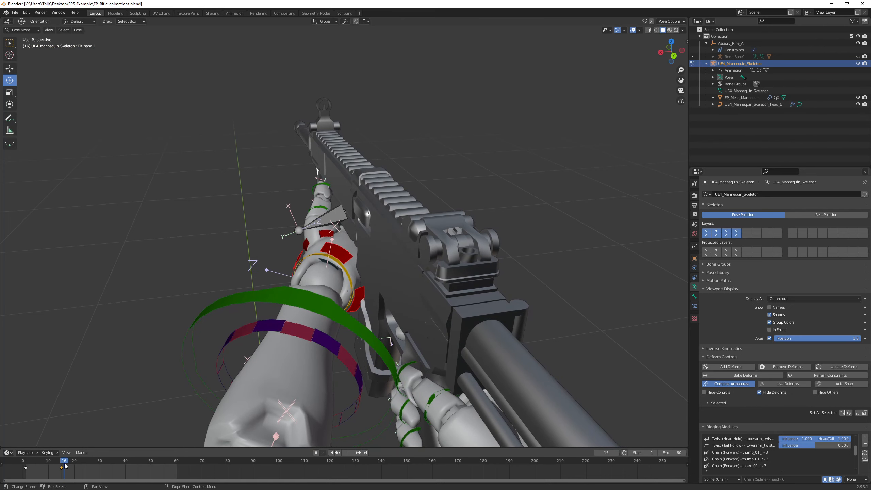
key("space")
key("r")
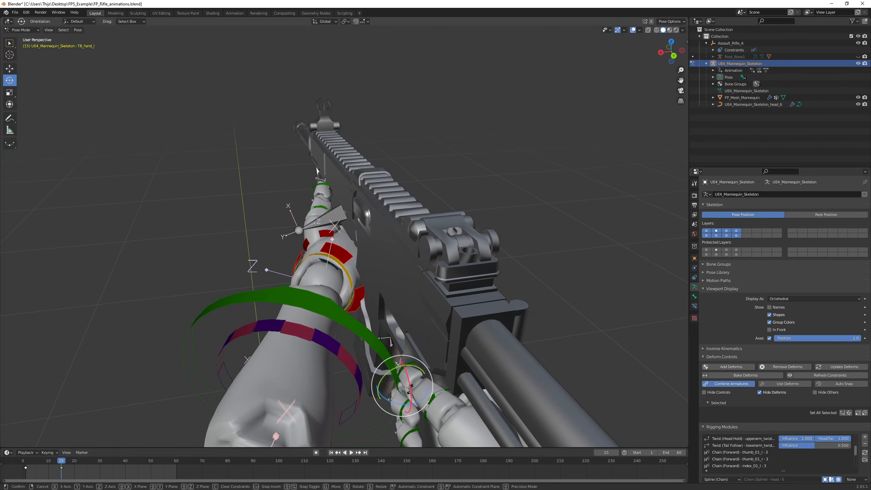
left_click(409, 391)
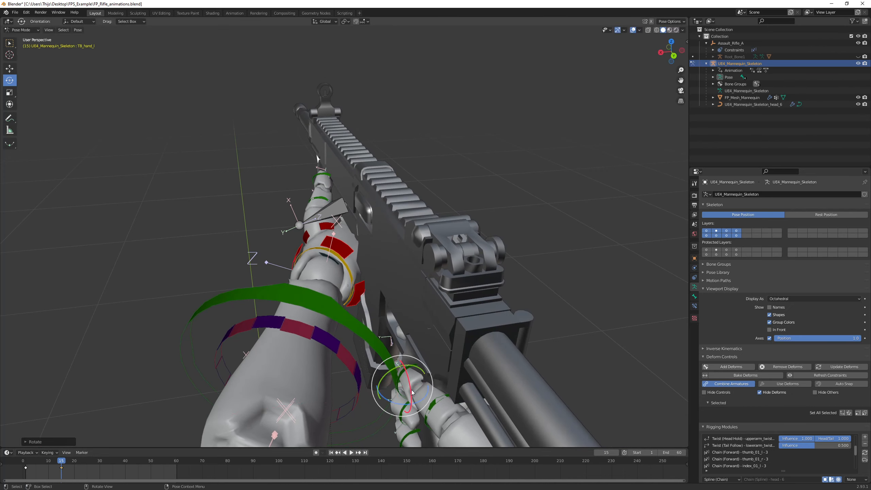
key("i")
left_click(406, 391)
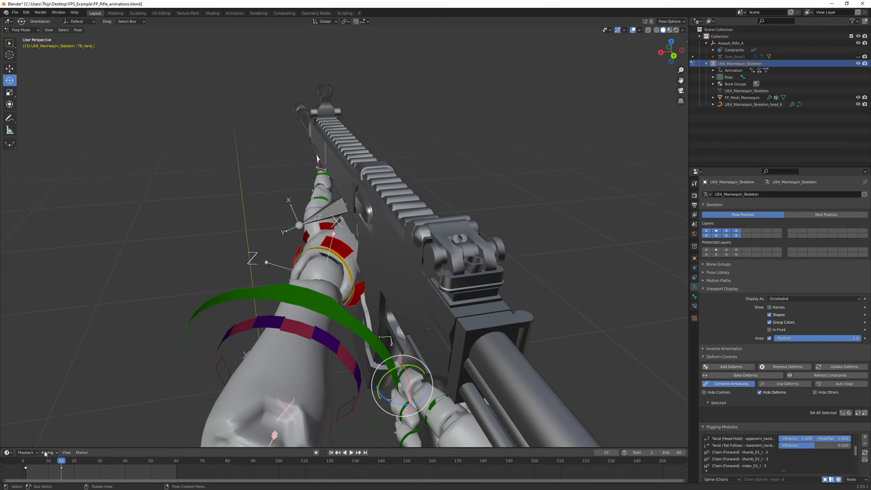
- At frame 30, rotate the grip hand's control bone slightly, move it sideways to the right, and insert a keyframe
left_click_drag(24, 460, 63, 461)
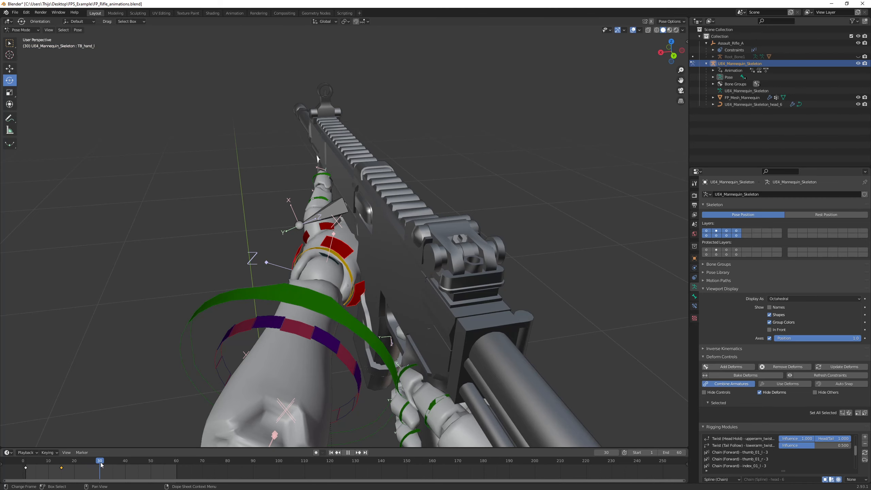
middle_click_drag(328, 278, 329, 273)
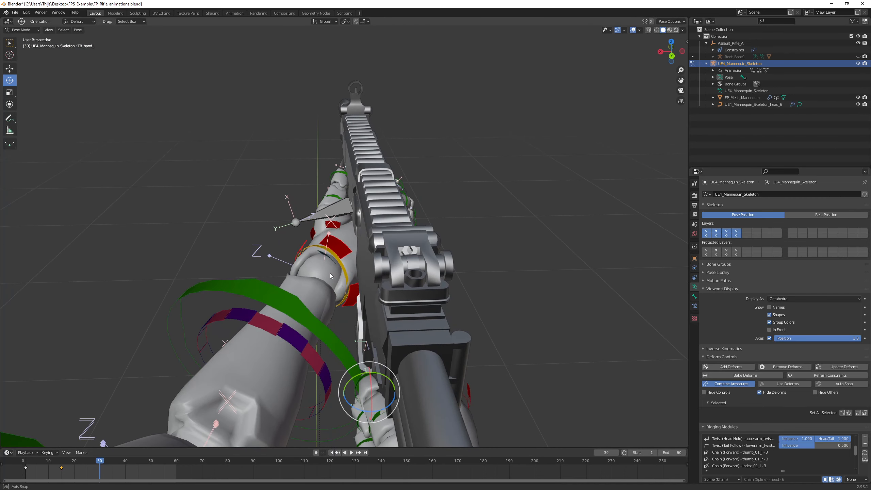
middle_click_drag(378, 383, 432, 374)
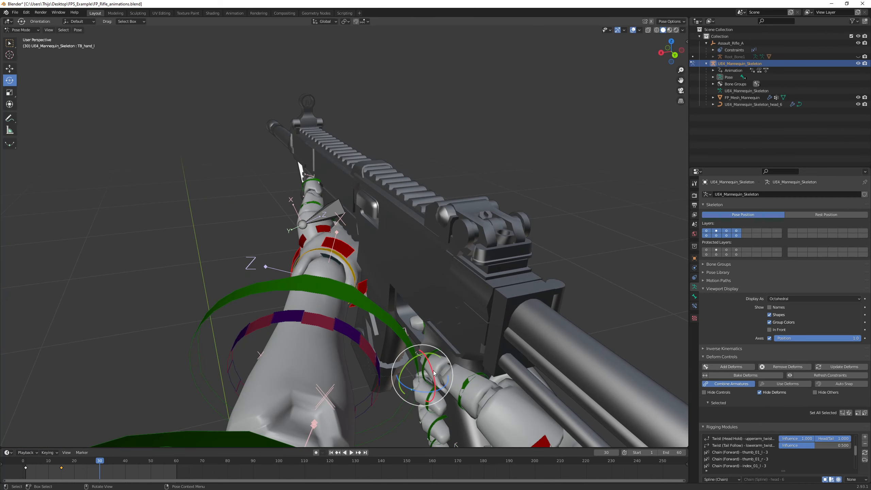
left_click_drag(434, 374, 433, 372)
middle_click_drag(433, 372, 414, 374)
key("shift+space")
left_click(409, 366)
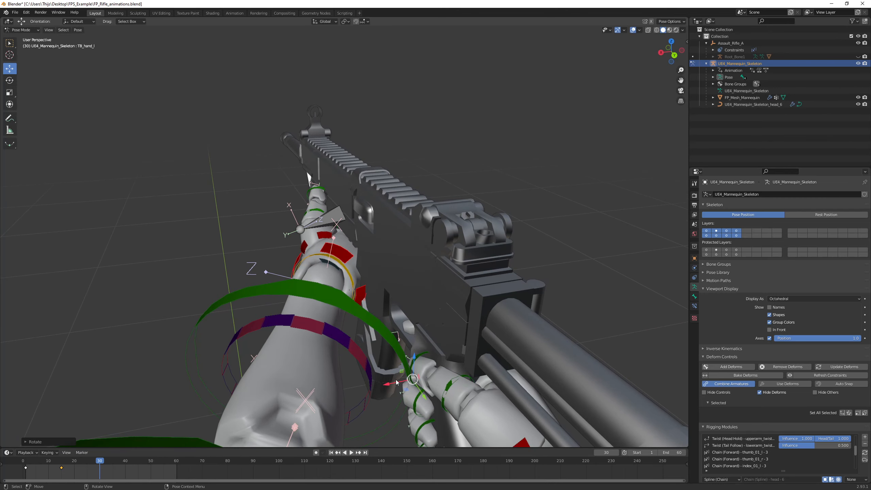
left_click_drag(386, 386, 396, 386)
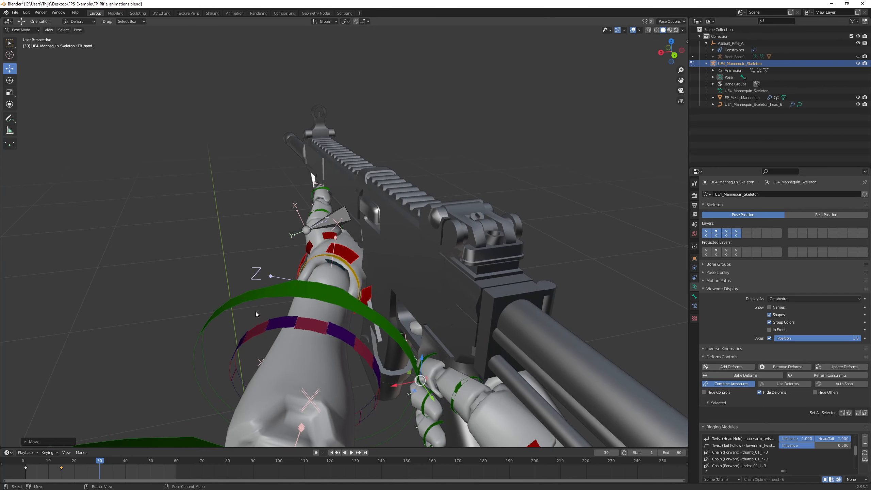
key("i")
left_click(233, 310)
- With all bones selected, paste the copied keyframes at frame 45 and set the animation's end frame to 45
middle_click_drag(243, 272, 334, 330)
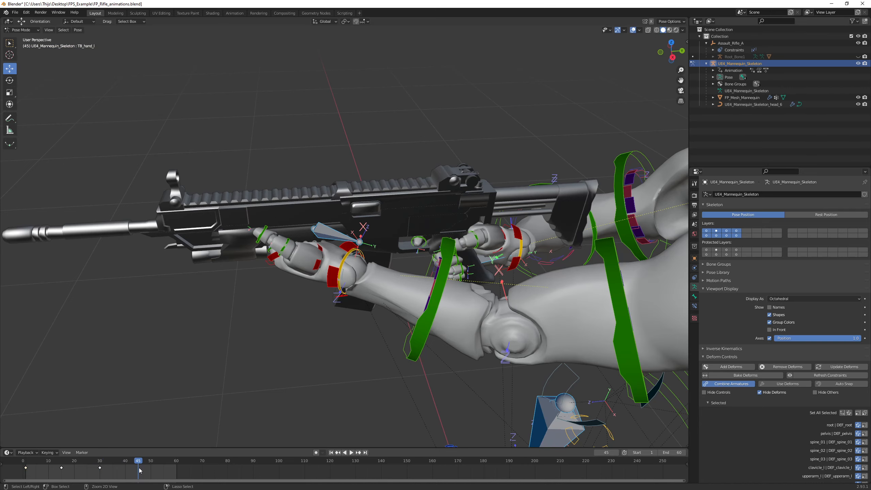
key("ctrl+v")
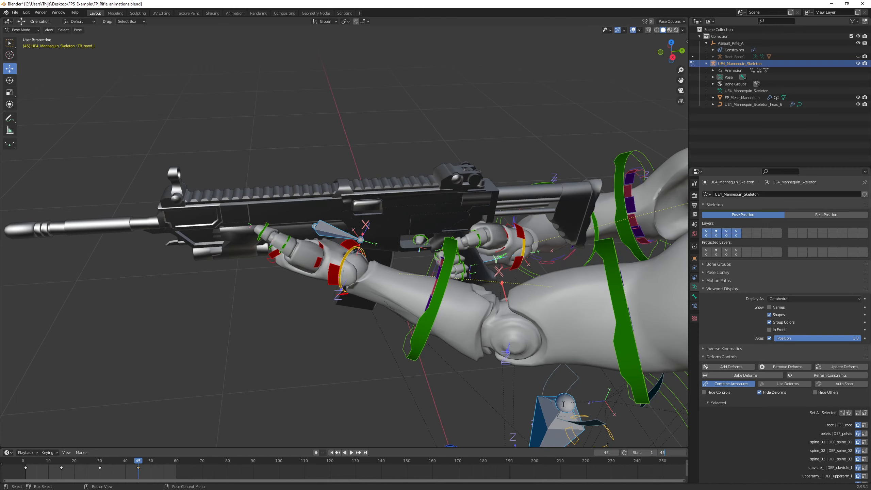
key("Return")
- Play the animation from behind the sights, select all timeline keyframes, and set their interpolation mode to Linear
key("space")
middle_click_drag(456, 288, 385, 277)
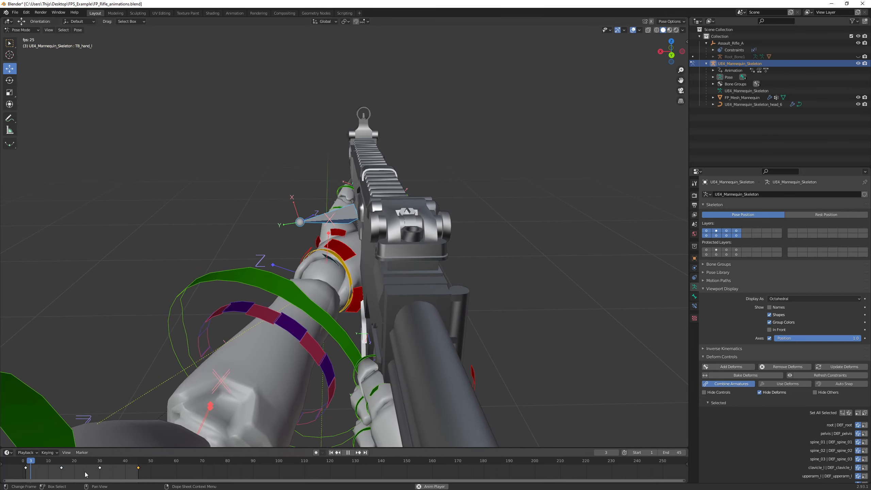
left_click_drag(23, 475, 149, 467)
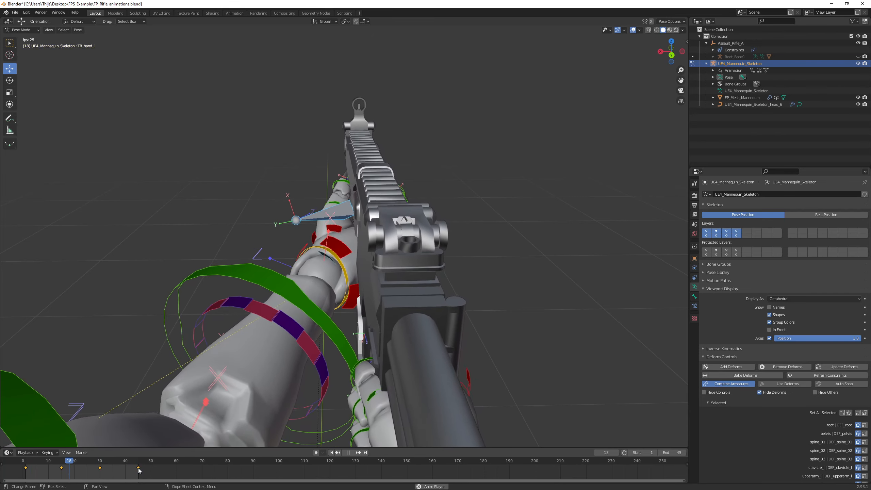
right_click(138, 470)
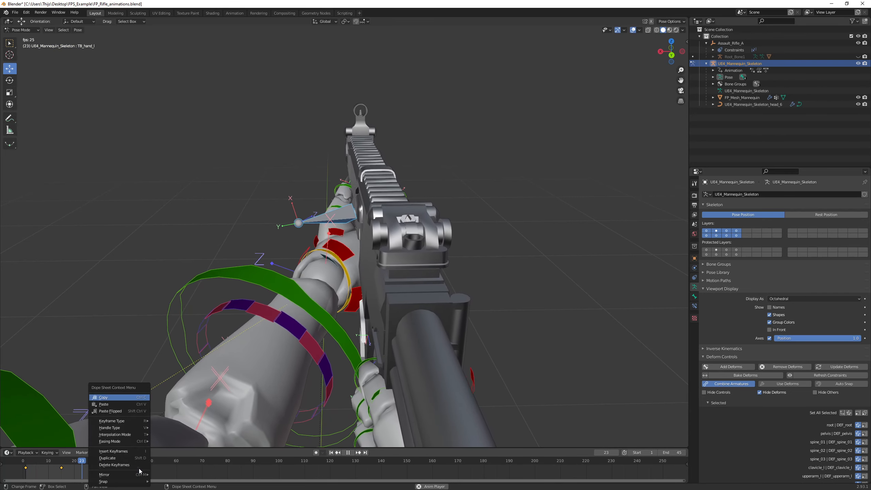
mouse_move(127, 440)
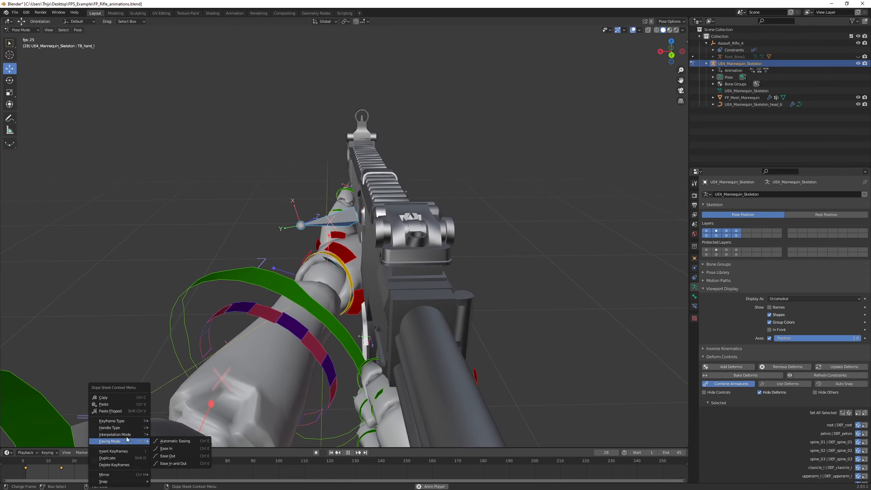
left_click(166, 397)
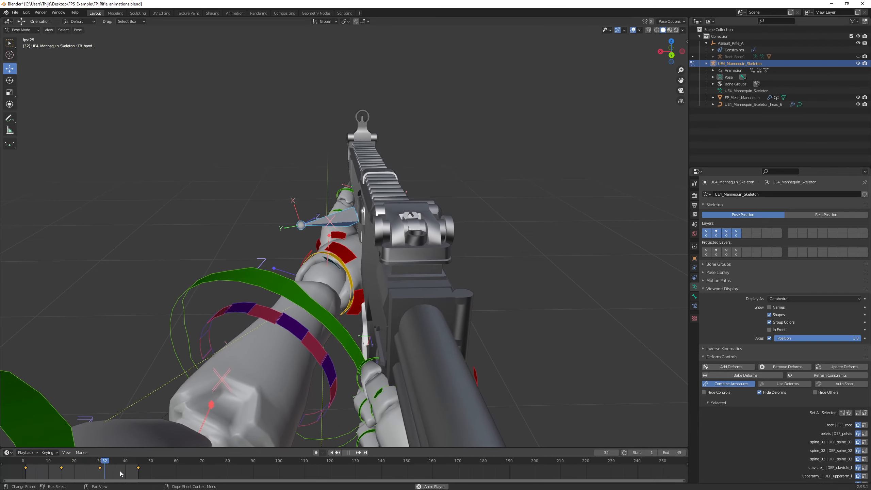
- Set the selected keyframes' easing mode to Ease In and Out and their handle type to Automatic
right_click(120, 473)
mouse_move(128, 443)
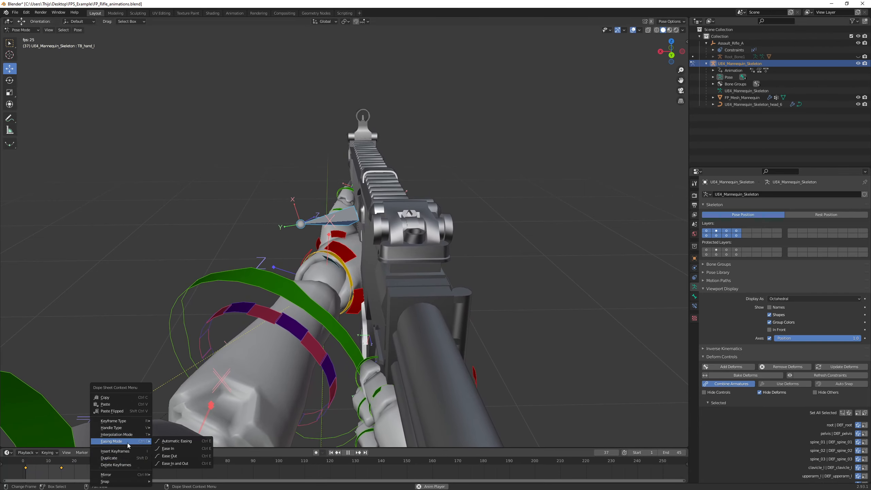
left_click(173, 463)
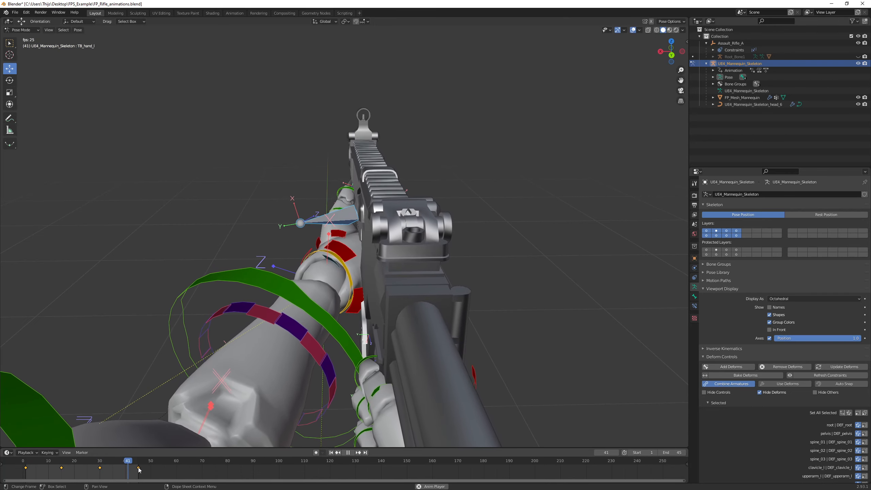
right_click(138, 468)
mouse_move(138, 431)
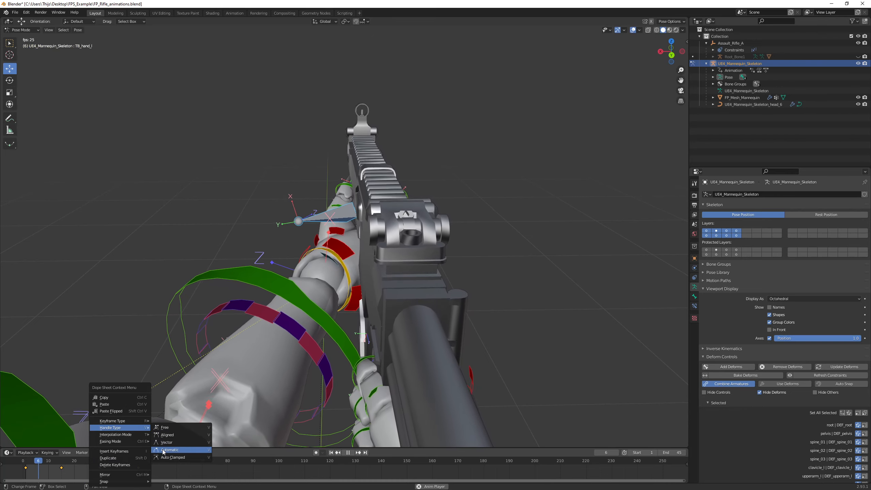
left_click(163, 451)
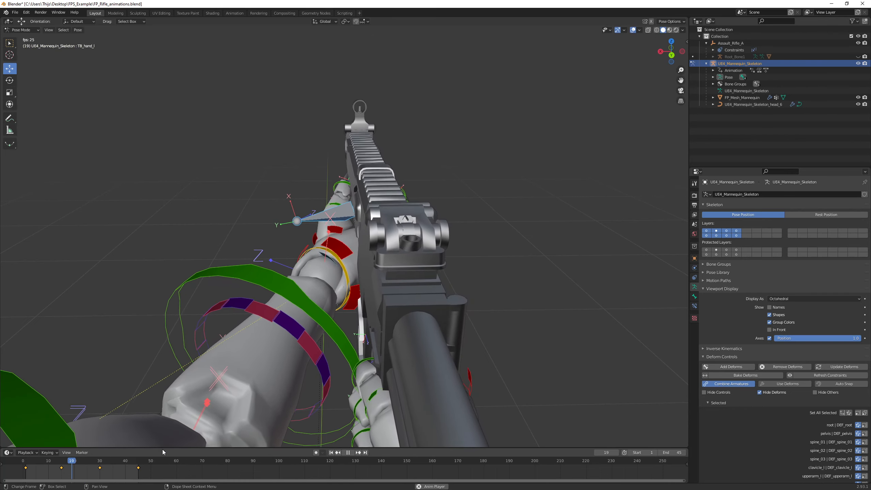
- Try Bezier interpolation on all selected keyframes, and set them back to Linear
right_click(137, 472)
mouse_move(139, 434)
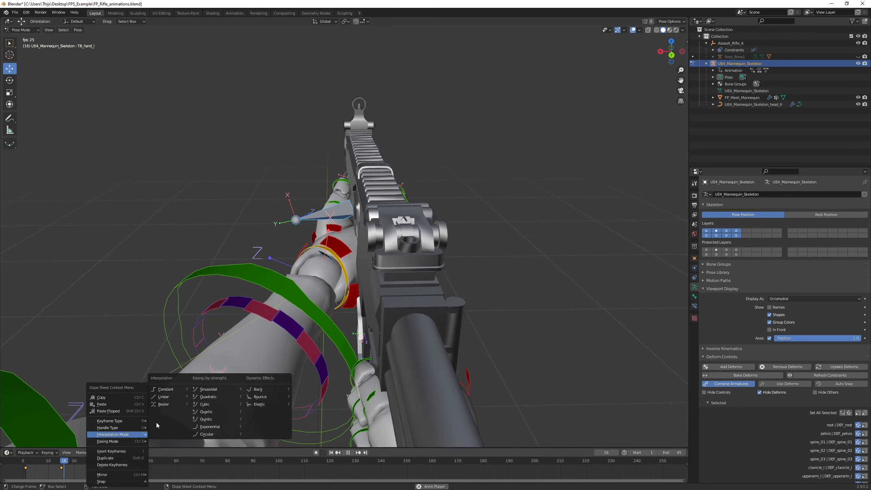
left_click(164, 404)
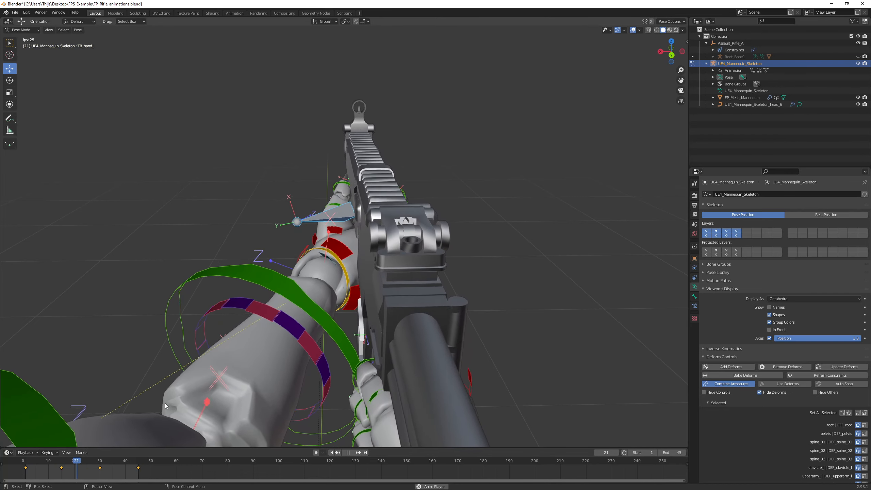
right_click(138, 466)
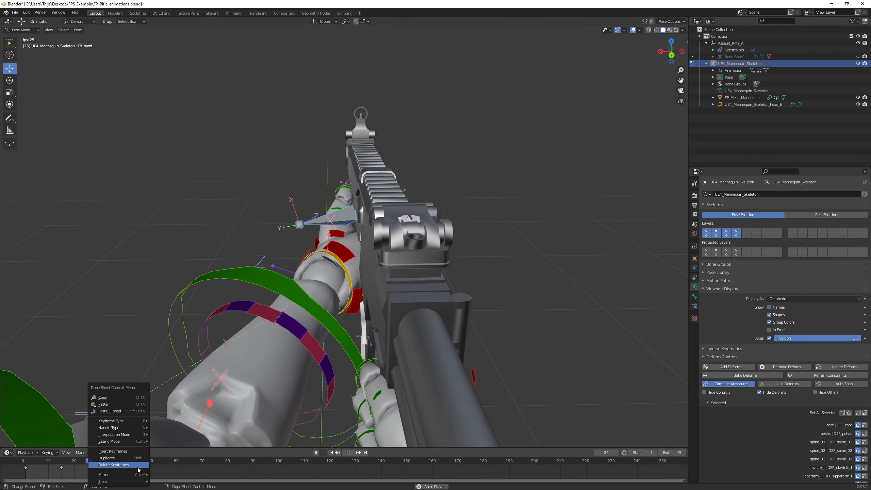
mouse_move(131, 435)
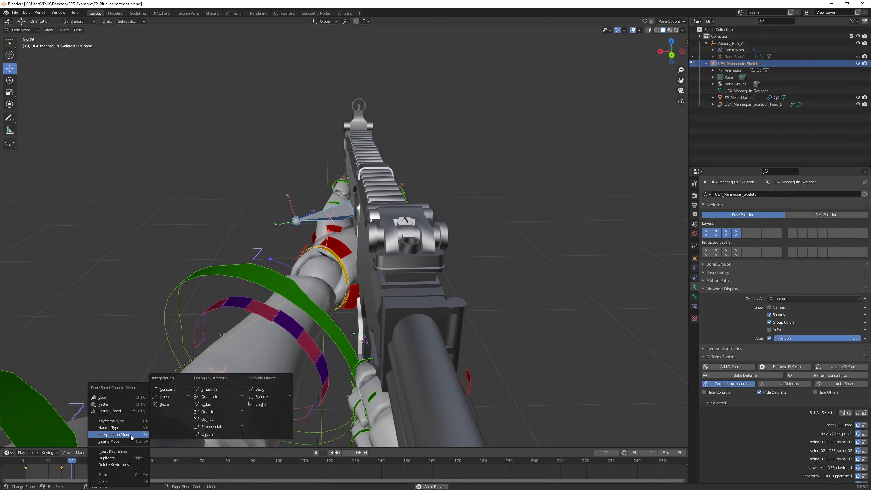
left_click(168, 396)
- Select only the keyframes at frames 15 and 30 and set their interpolation mode to Bezier
left_click_drag(58, 474, 112, 465)
right_click(94, 466)
mouse_move(97, 433)
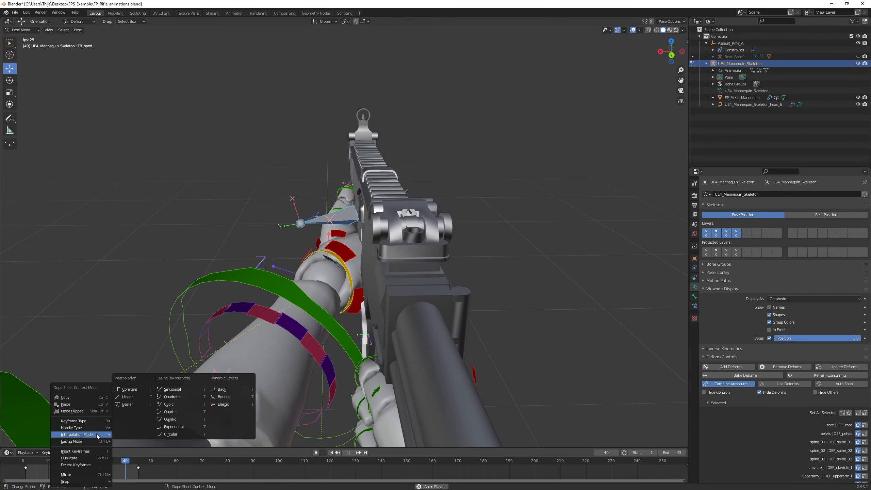
left_click(131, 404)
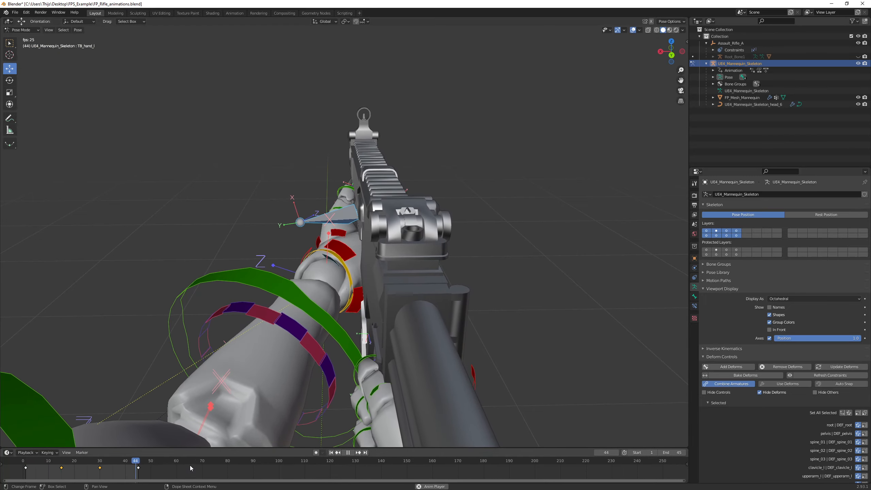
middle_click_drag(155, 333, 320, 316)
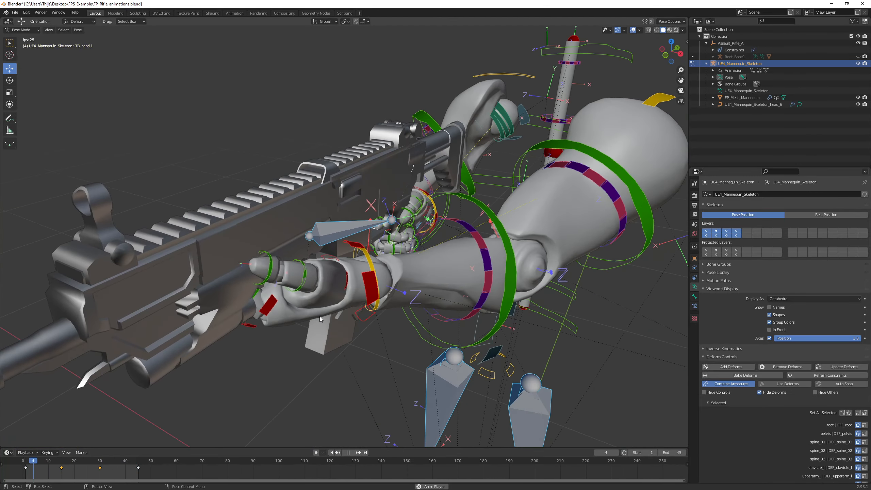
scroll(603, 357, "down", 5)
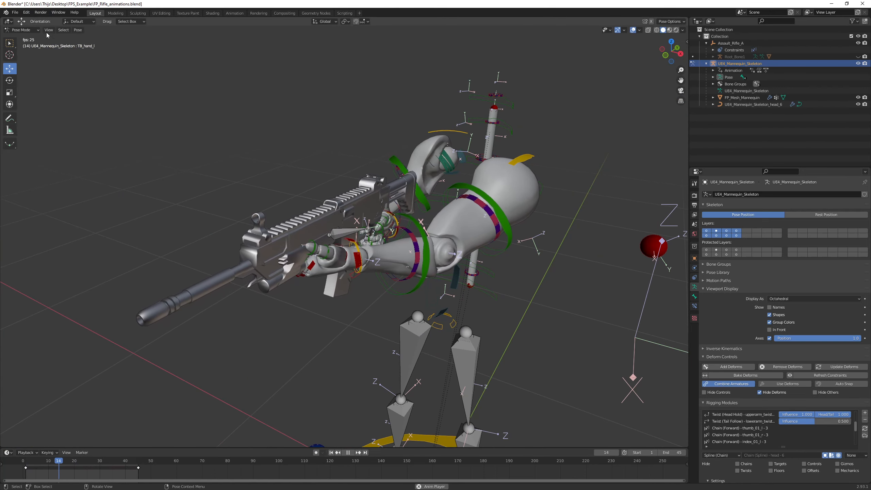
- Stop playback and switch the mannequin skeleton to Object Mode in the Animation workspace
key("space")
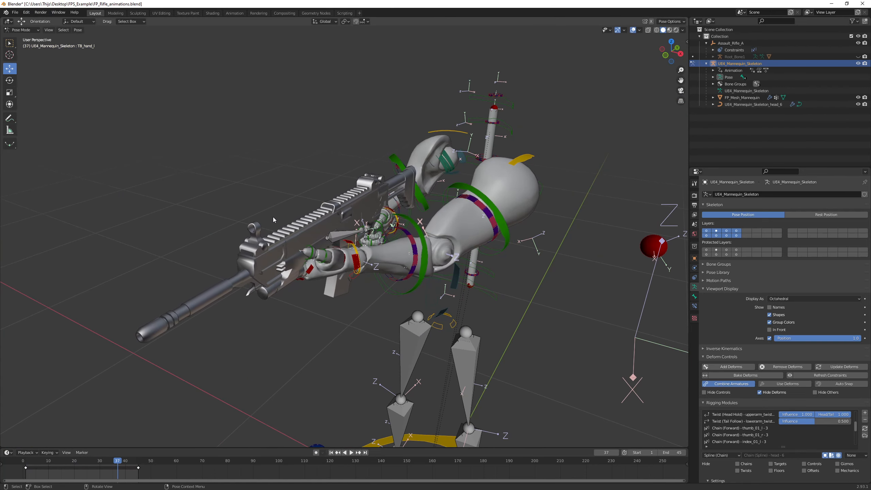
left_click(25, 30)
left_click(29, 38)
middle_click_drag(211, 78, 199, 80)
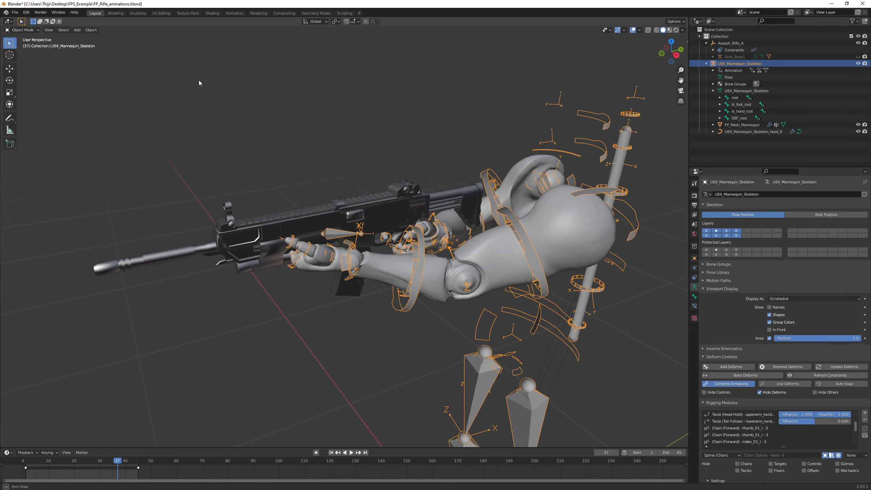
left_click(237, 14)
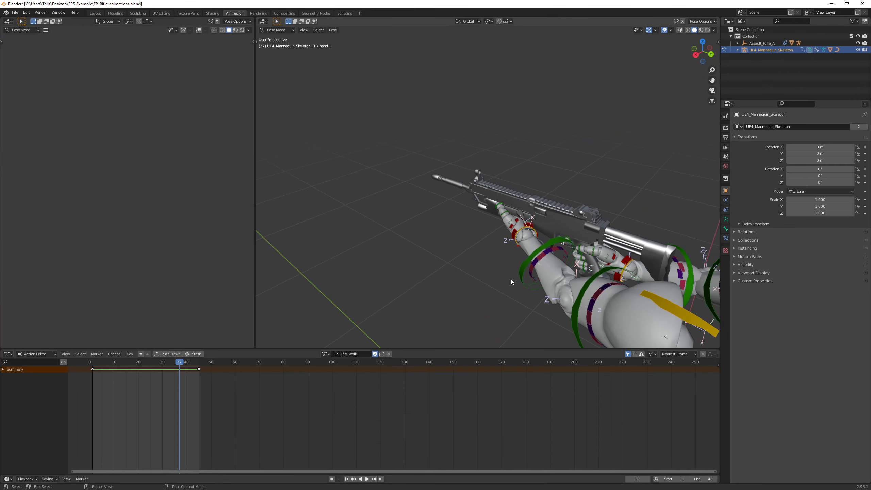
middle_click_drag(511, 279, 441, 248)
left_click(275, 30)
left_click(274, 37)
middle_click_drag(312, 87, 441, 302)
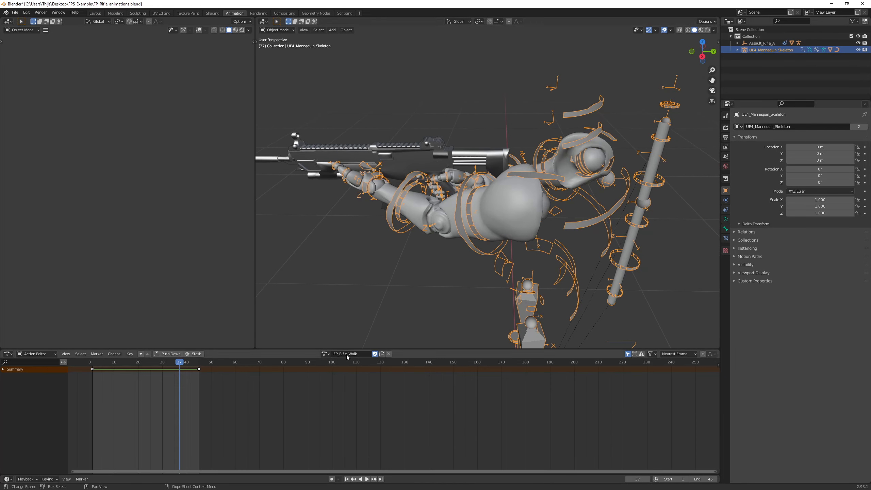
- Export the FP_Rifle_Walk action with the Mr Mannequins FBX exporter
left_click(15, 12)
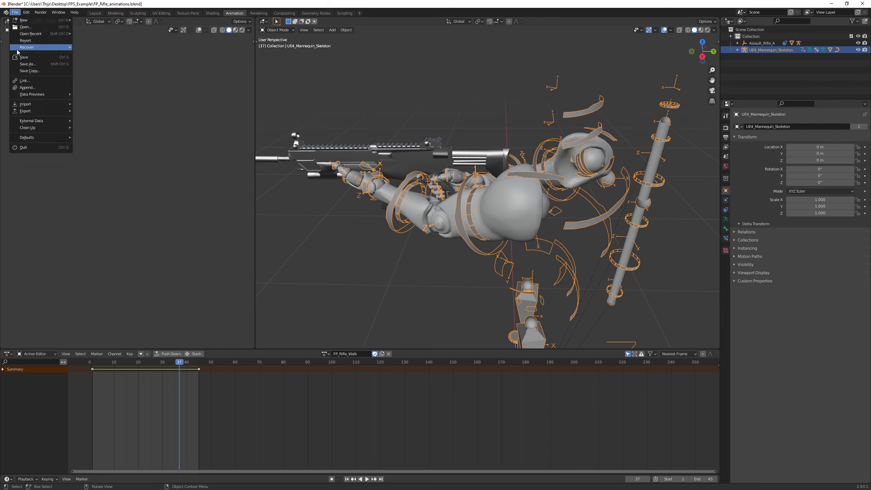
mouse_move(34, 114)
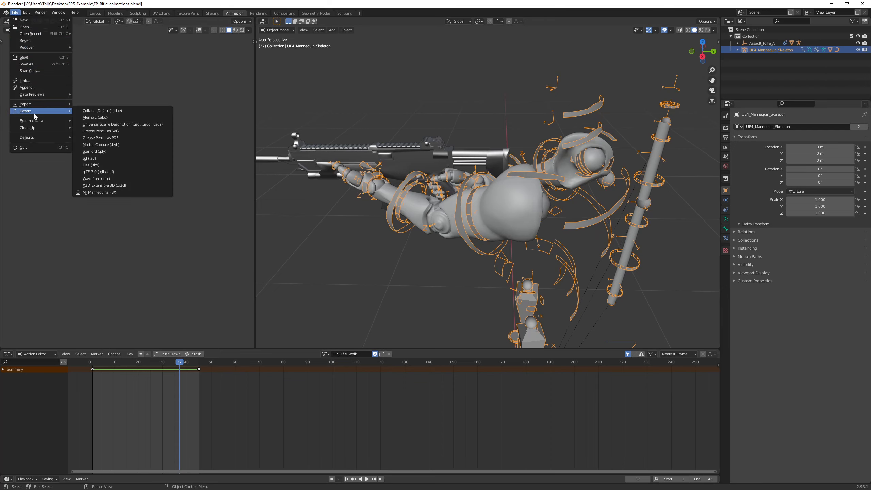
left_click(101, 193)
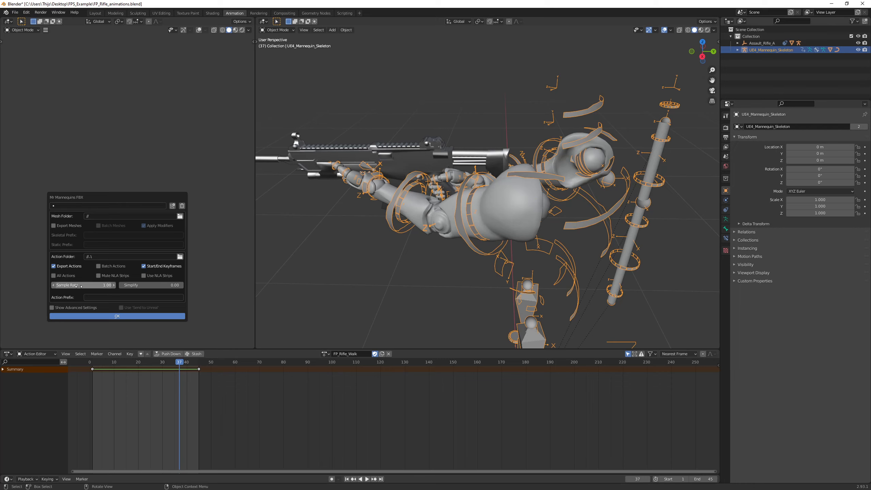
left_click(183, 326)
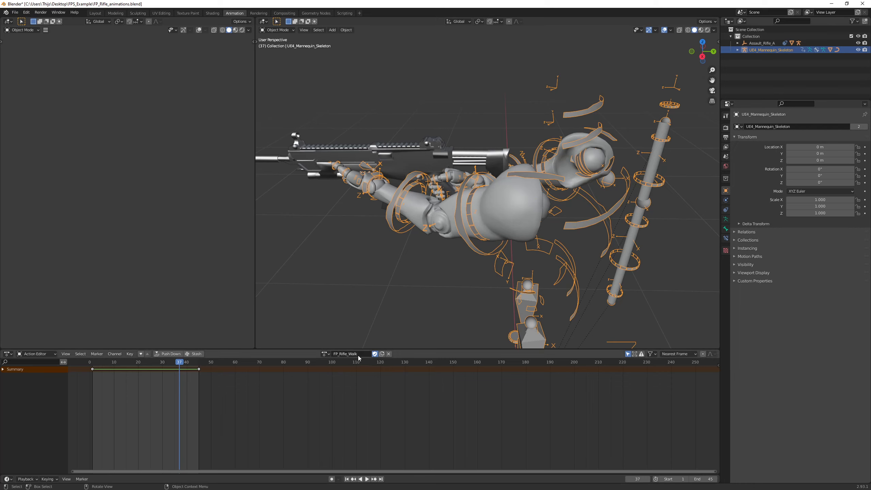
- Make FP_Rifle_Idle the active action and export it as Mr Mannequins FBX with FPS_Example as the action folder
left_click(329, 355)
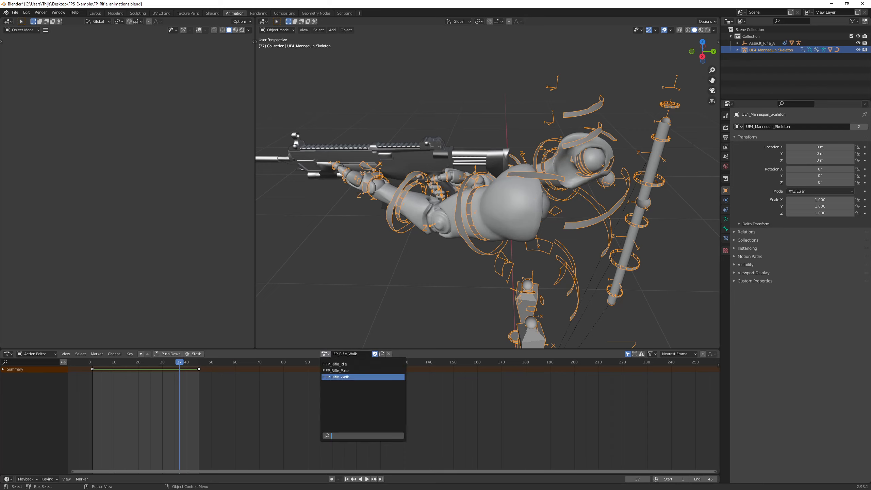
left_click(338, 364)
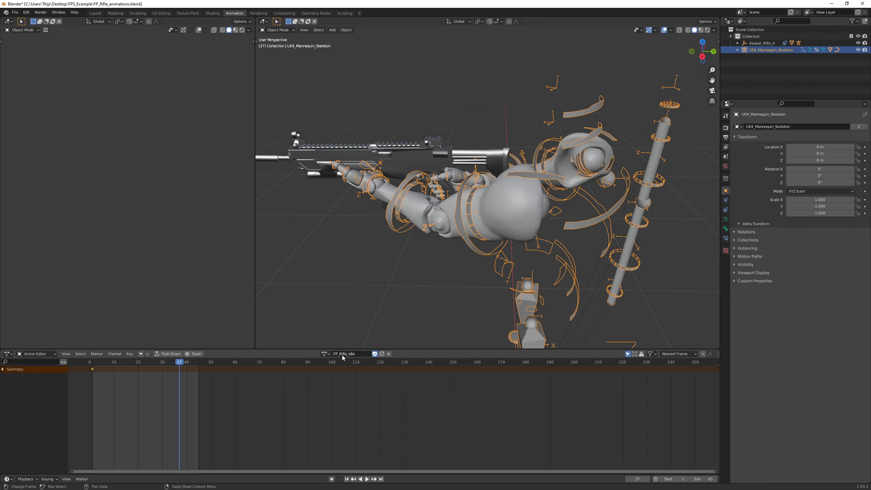
left_click(15, 13)
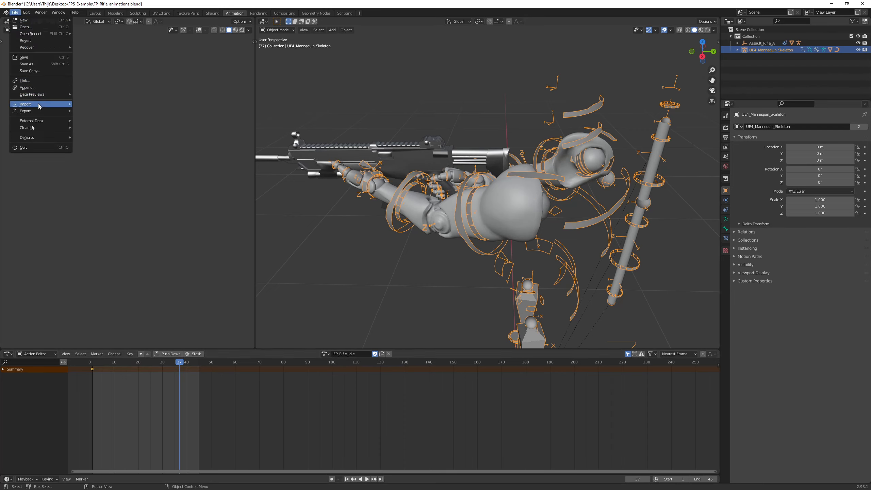
mouse_move(39, 107)
left_click(113, 193)
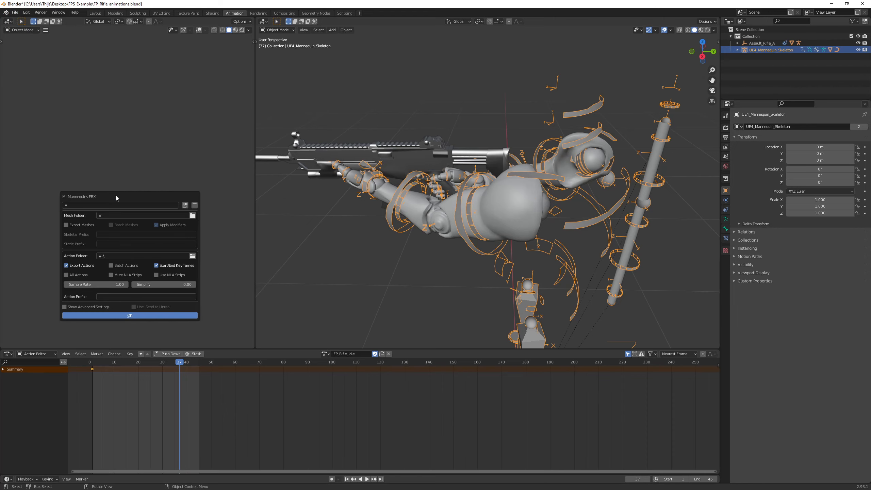
left_click(192, 256)
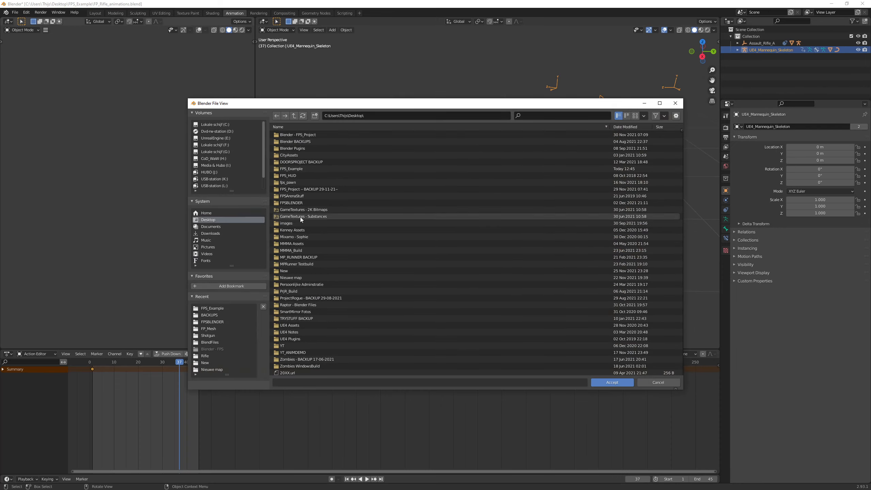
double_click(298, 169)
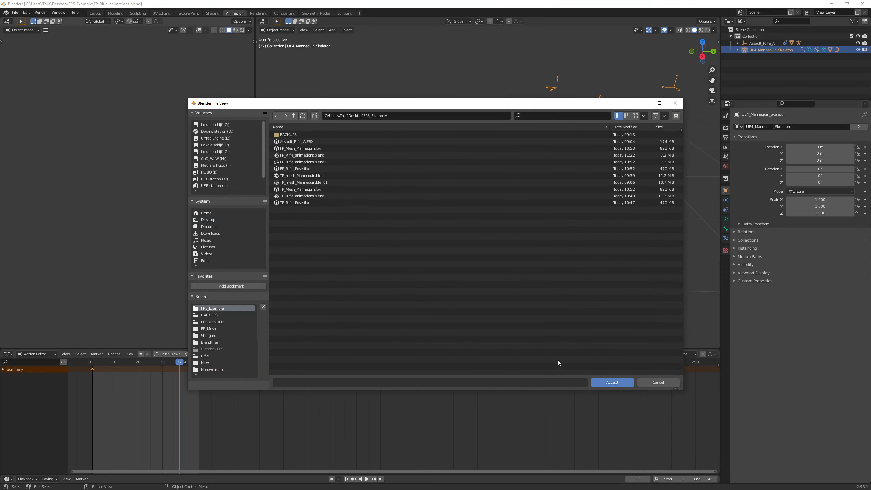
left_click(612, 382)
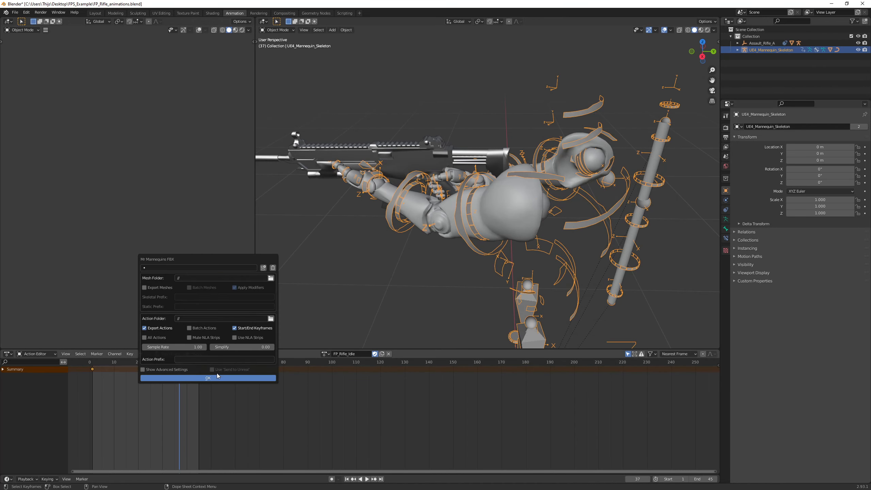
left_click(232, 374)
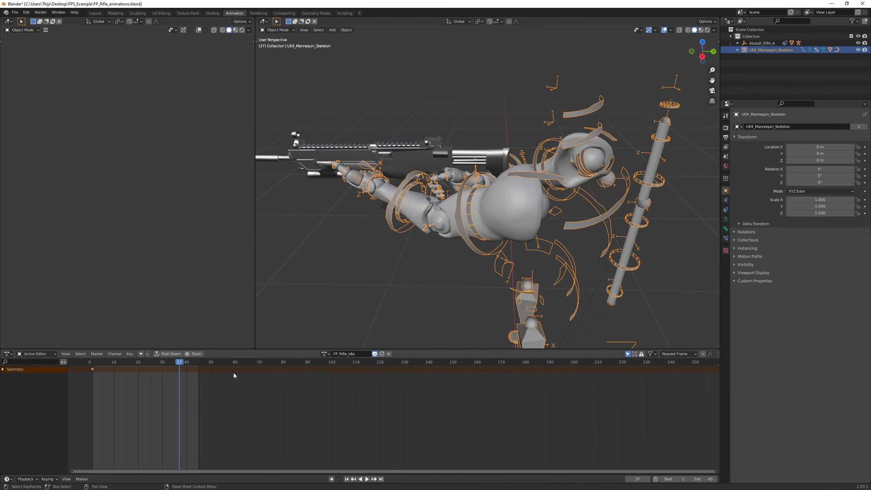
- Switch to File Explorer and move the exported FP_Rifle_Walk.fbx into the FPS_Example folder
left_click(835, 4)
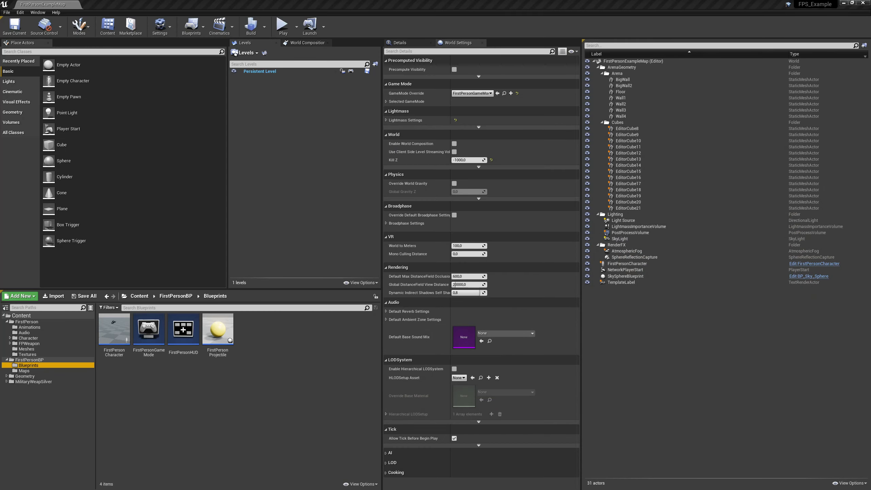
key("alt+Tab")
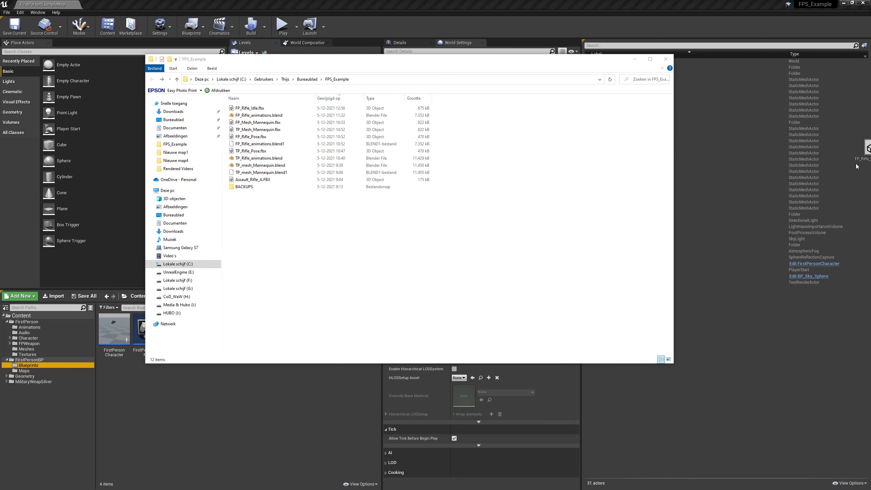
left_click_drag(729, 210, 296, 226)
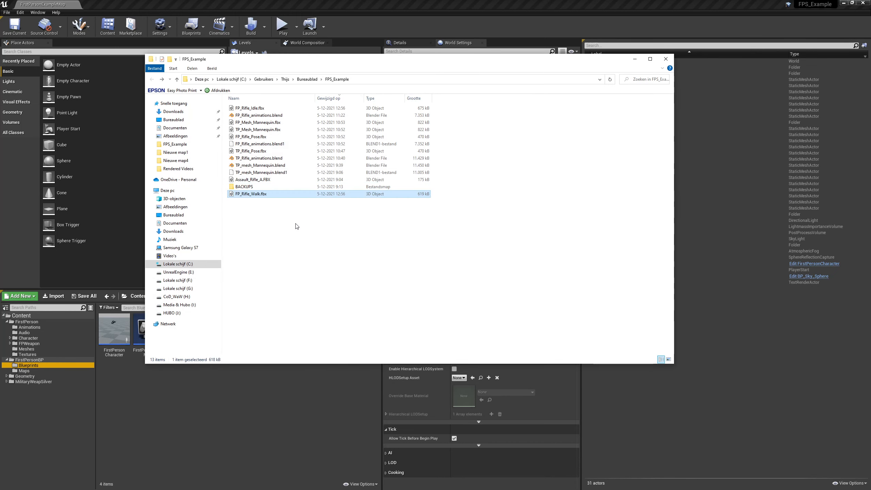
left_click(277, 244)
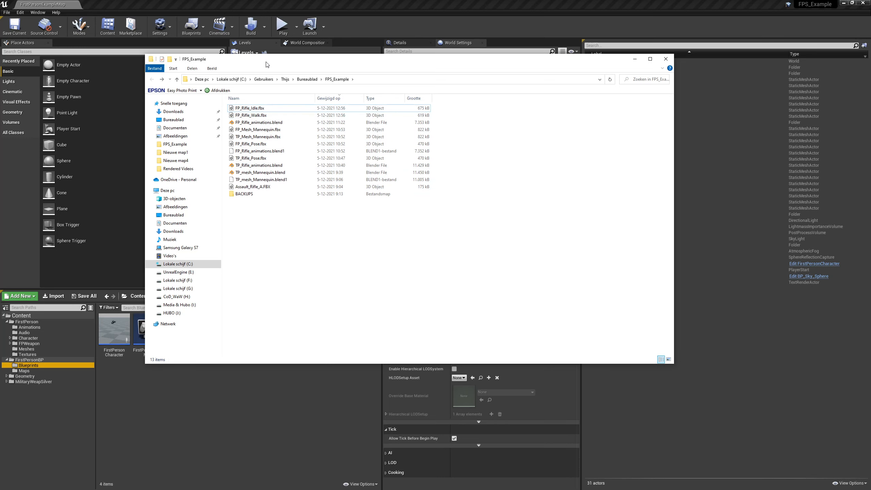
- Bring FP_Rifle_Idle.fbx and FP_Rifle_Walk.fbx from File Explorer into the FirstPerson Animations content folder in Unreal Editor
left_click_drag(266, 62, 363, 67)
left_click(35, 324)
left_click(30, 327)
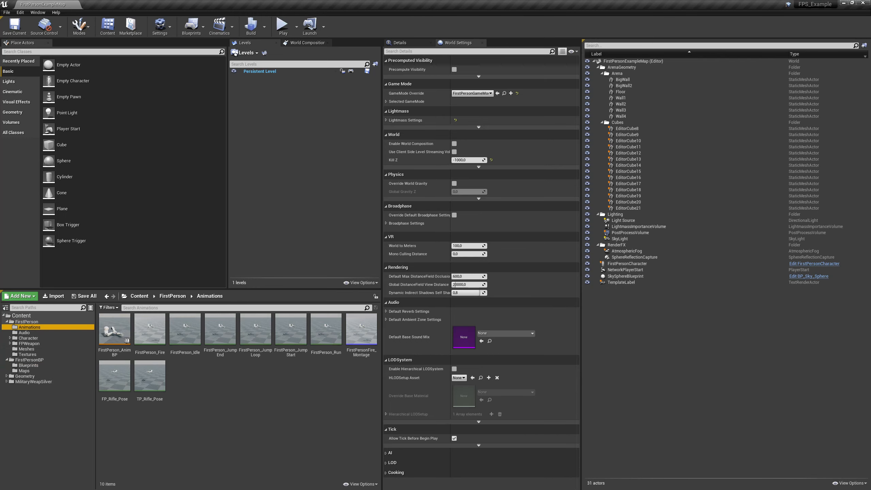
key("alt+Tab")
left_click(350, 115)
left_click(352, 118, "shift")
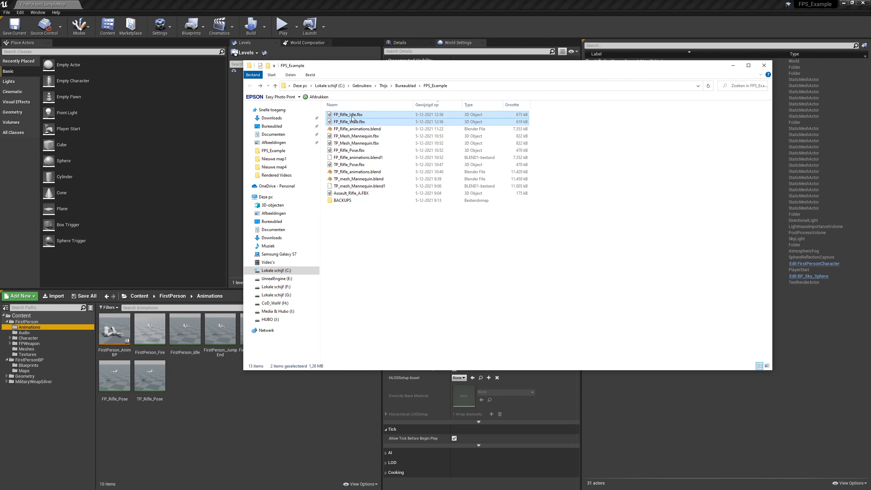
left_click_drag(352, 118, 258, 456)
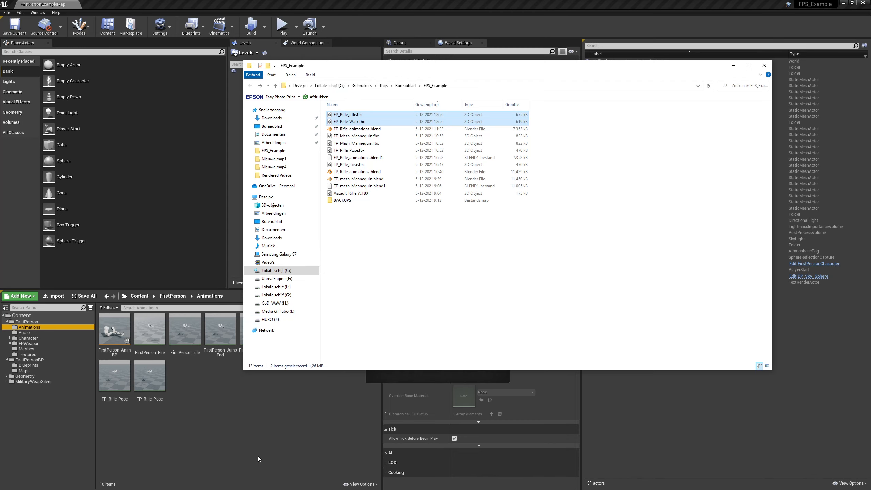
left_click(733, 66)
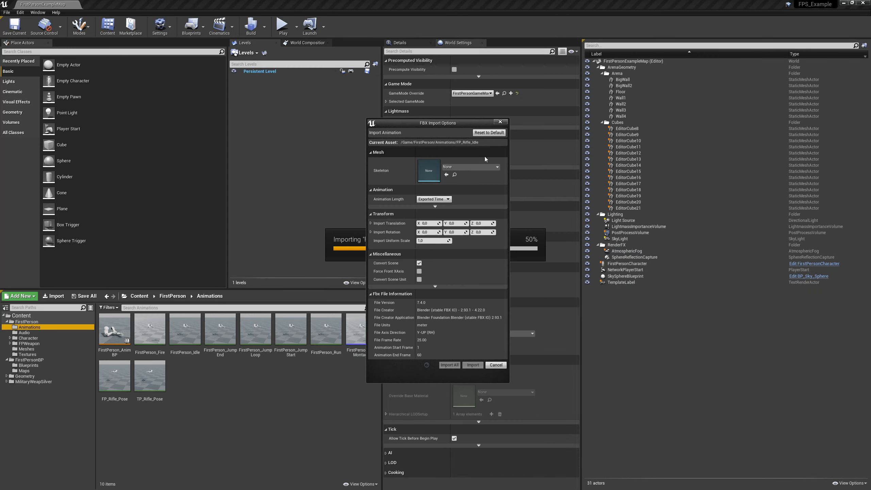
- Set the FBX import skeleton to SK_Mannequin_Arms_Skeleton and import all the animations
left_click(483, 166)
left_click_drag(542, 218, 542, 246)
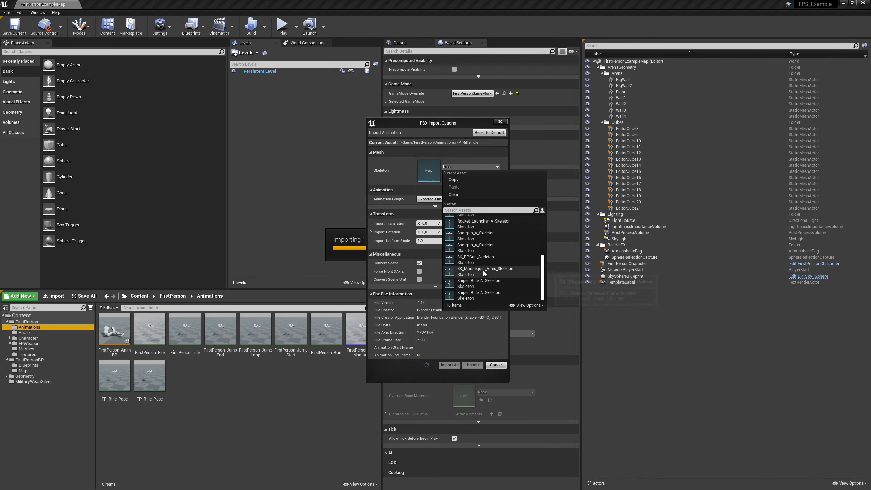
left_click(476, 271)
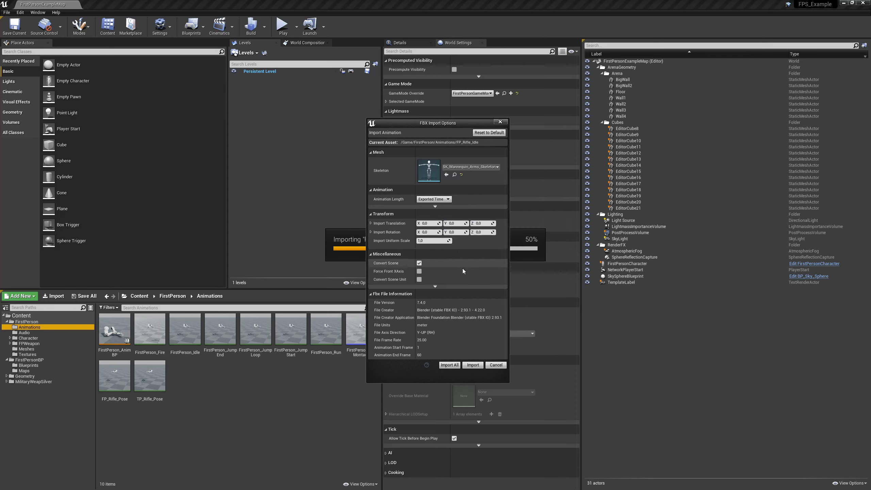
left_click(449, 364)
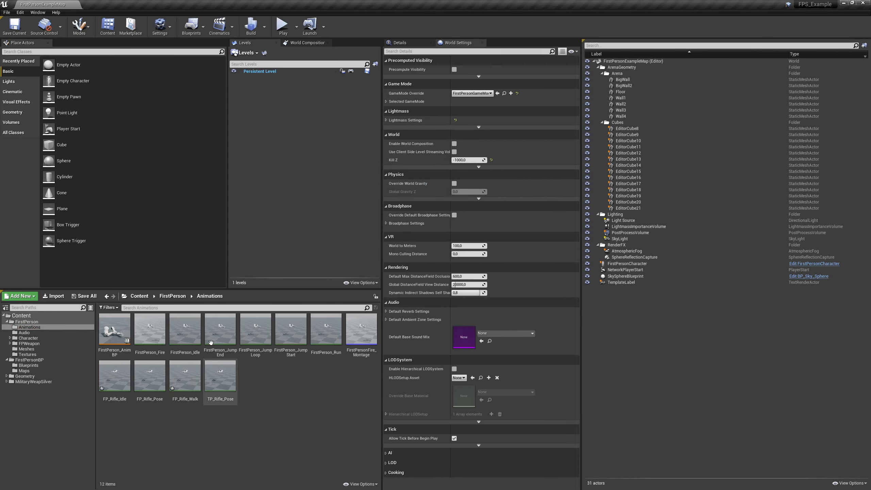
- Open FirstPerson_AnimBP and delete the FPP_JumpStart, FPP_JumpLoop and FPP_JumpEnd states from its state machine
double_click(106, 332)
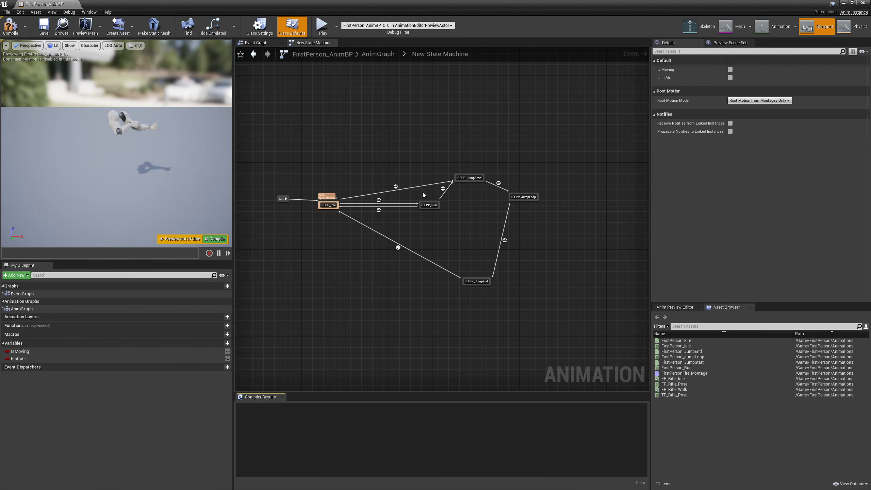
scroll(423, 192, "up", 1)
left_click_drag(573, 144, 574, 145)
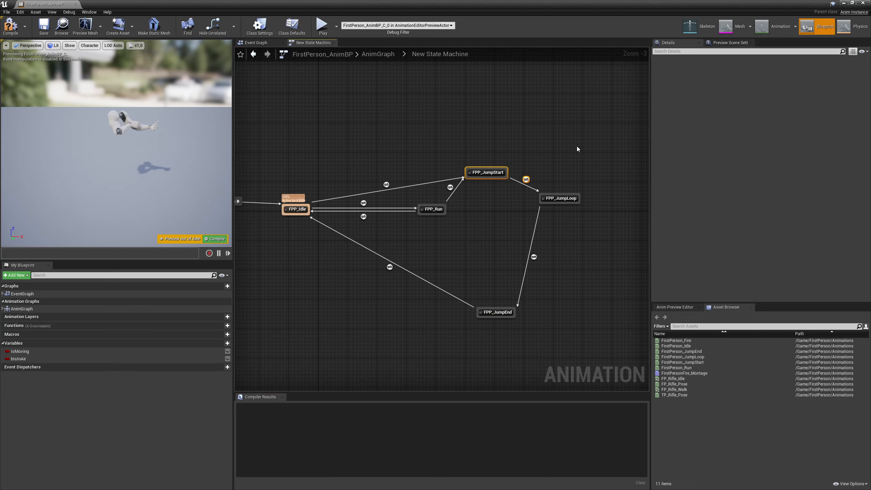
key("Delete")
left_click(576, 198)
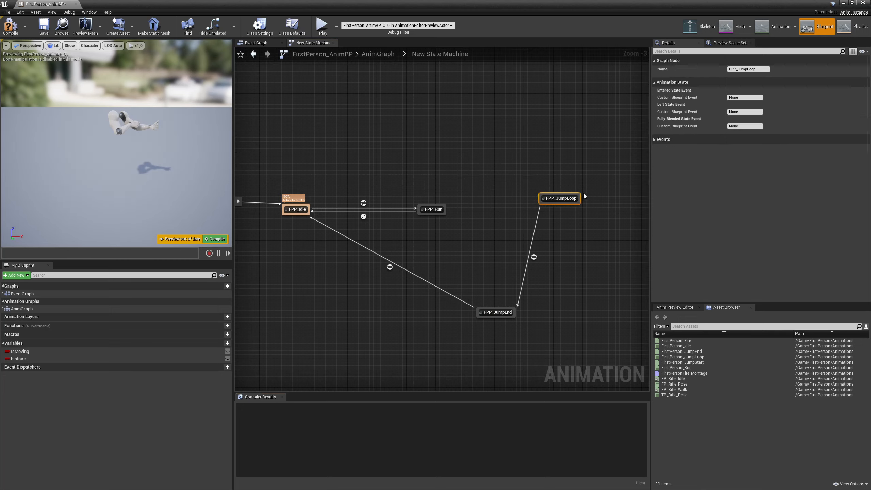
key("Delete")
left_click_drag(451, 339, 569, 270)
key("Delete")
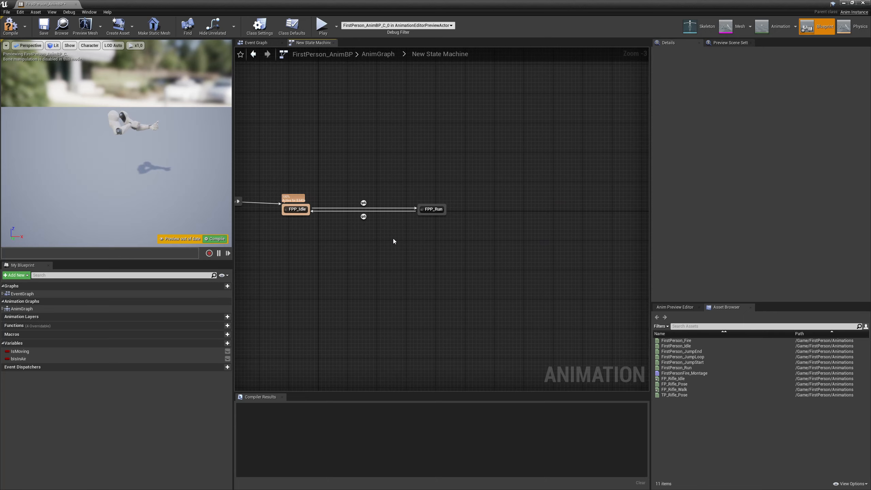
- In the FPP_Idle state, replace the FirstPerson_Idle player with FP_Rifle_Idle and connect it to the output animation pose
double_click(299, 209)
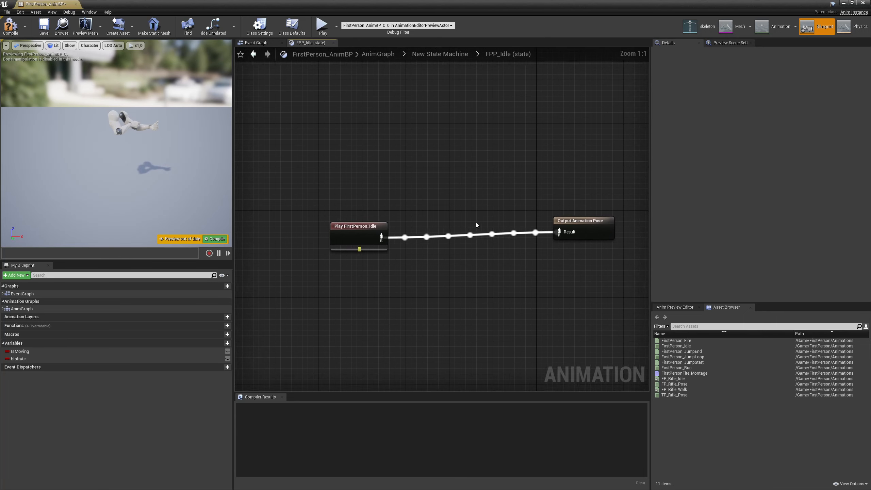
left_click(350, 239)
key("Delete")
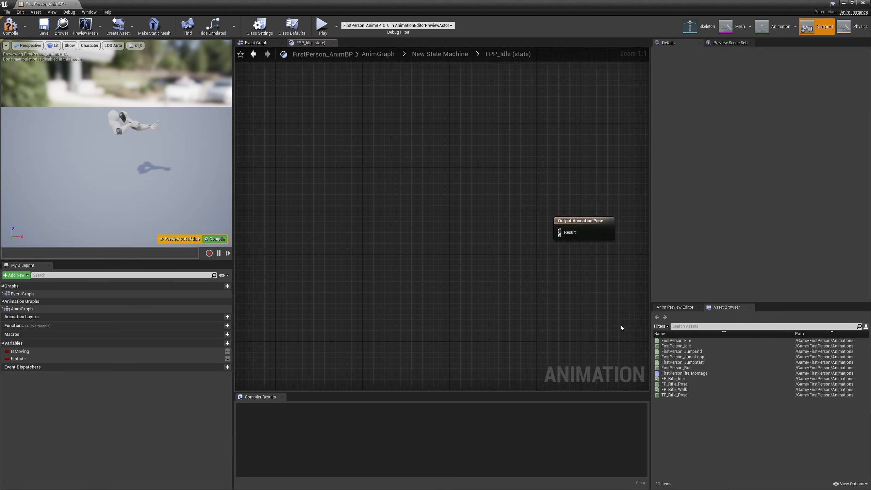
left_click_drag(683, 379, 362, 206)
left_click_drag(484, 229, 561, 233)
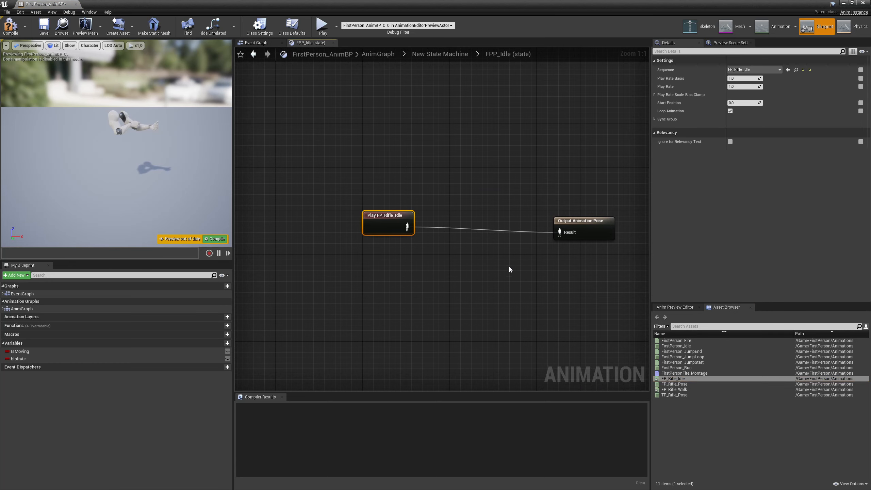
double_click(509, 267)
- In the FPP_Run state, replace the FirstPerson_Run player with FP_Rifle_Walk and connect it to the output animation pose
double_click(435, 215)
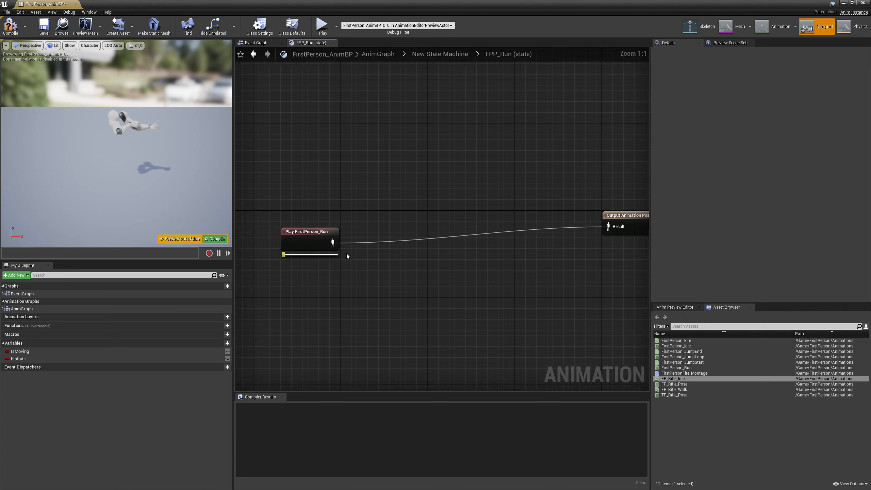
left_click(308, 245)
key("Delete")
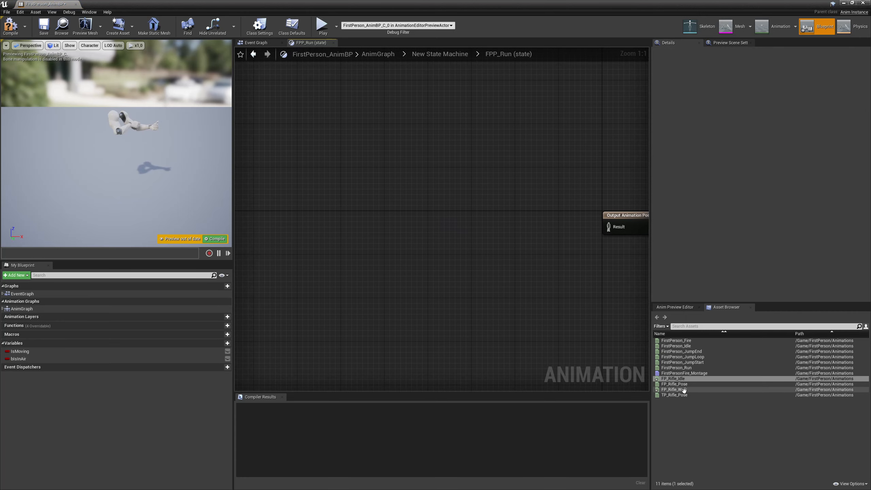
left_click_drag(673, 389, 412, 222)
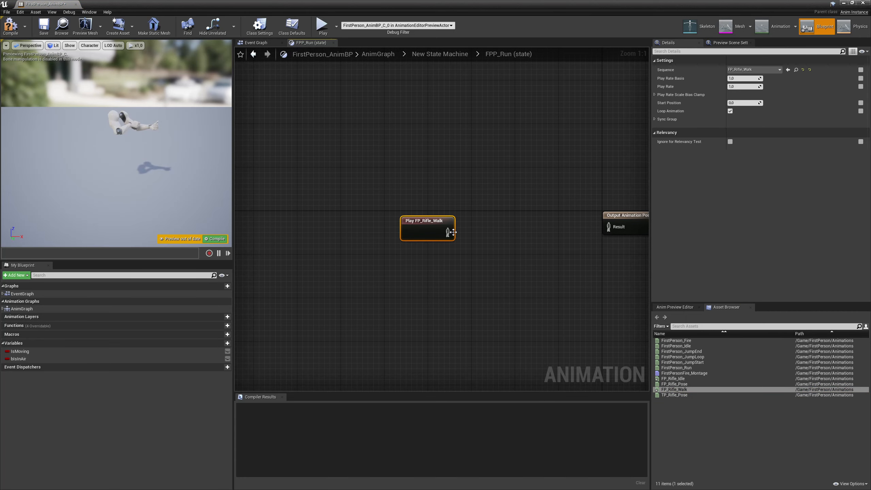
left_click_drag(571, 237, 609, 227)
key("alt+Left")
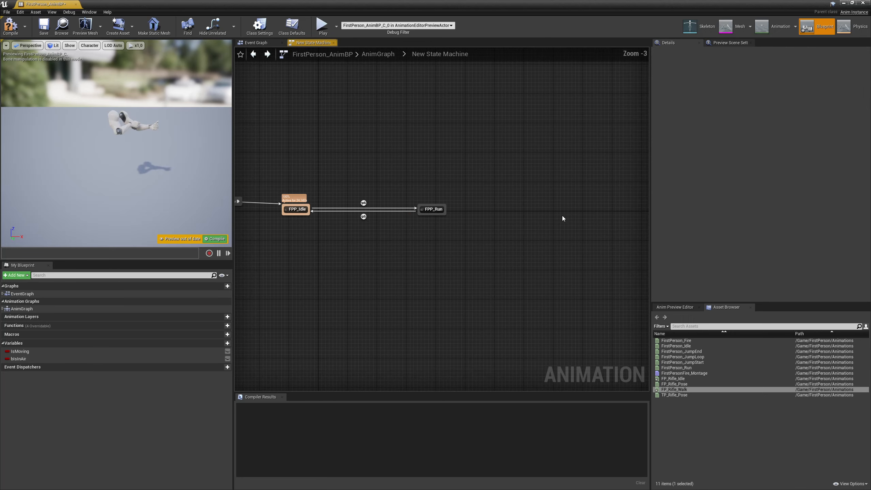
- Rename the FPP_Run state in the state machine to FPP_Walk
double_click(439, 210)
key("alt+Left")
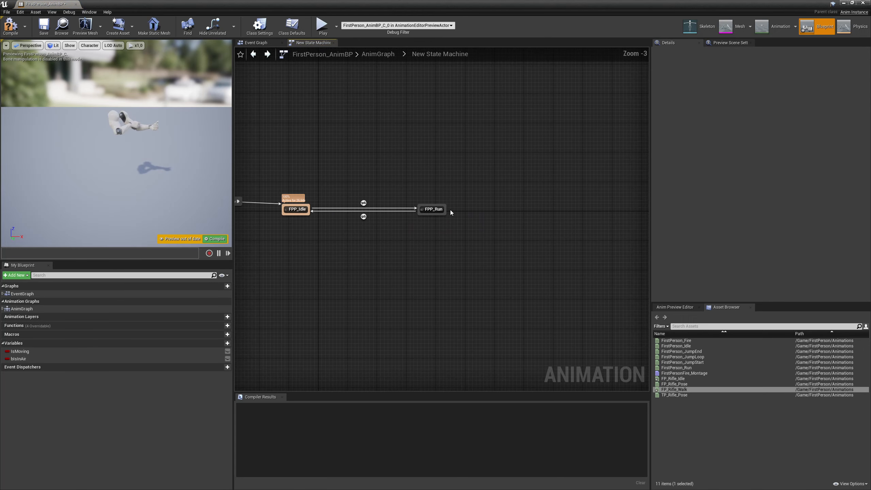
left_click(433, 209)
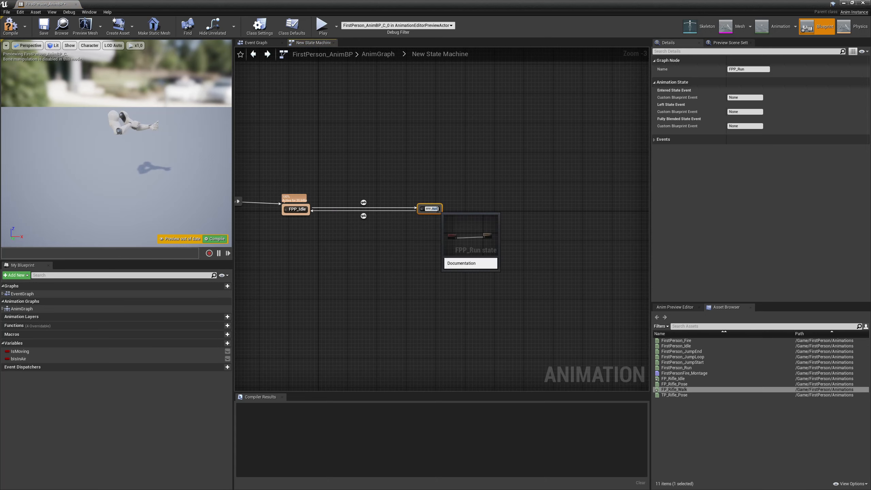
type("FPP_Walk")
key("Return")
left_click(413, 188)
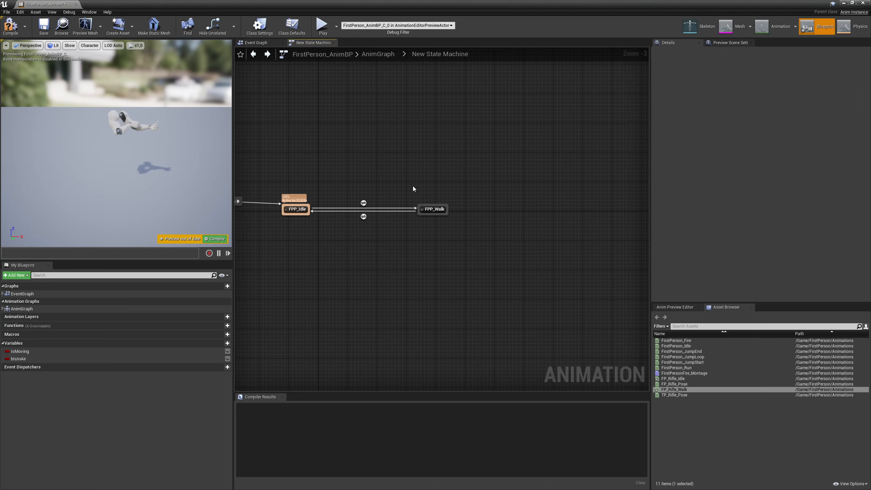
- In the AnimGraph, move the New State Machine and Slot 'Arms' nodes together to line up with the Output Pose result
double_click(371, 196)
right_click_drag(306, 118, 440, 192)
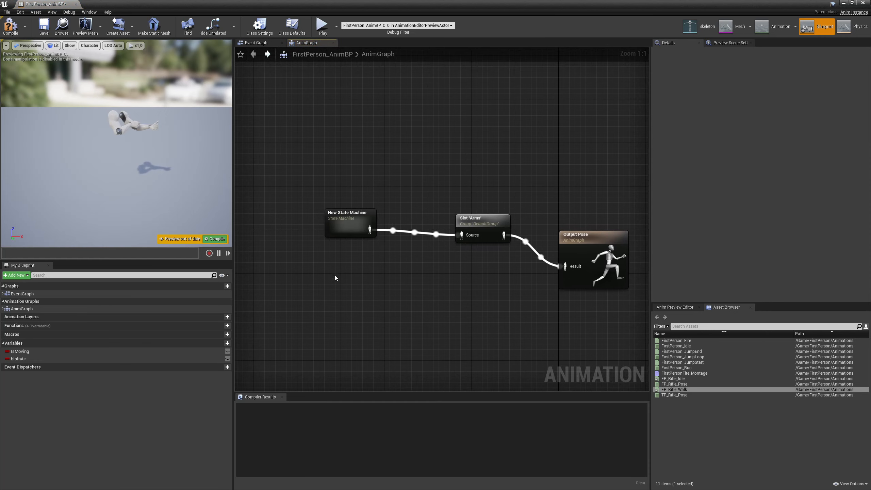
left_click_drag(334, 275, 451, 245)
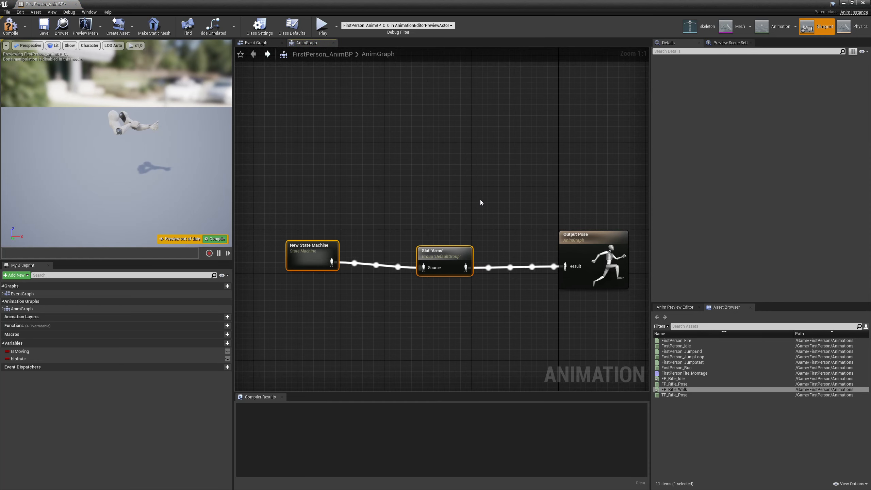
left_click(387, 192)
- Check the animation blueprint's Event Graph, then compile and save FirstPerson_AnimBP and return to the level editor
left_click(258, 44)
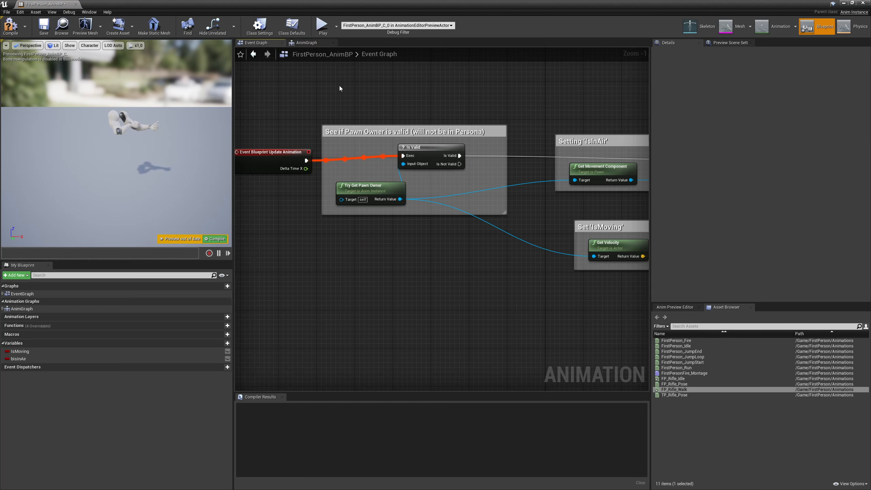
right_click_drag(504, 98, 431, 103)
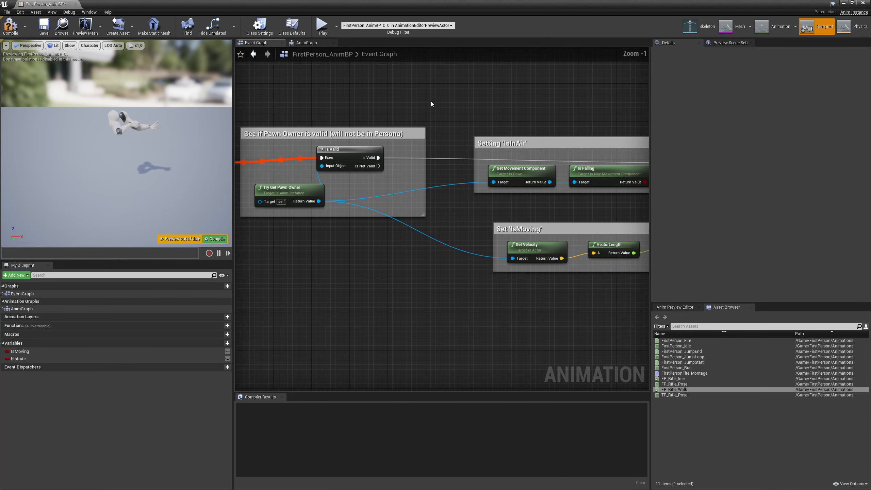
left_click(10, 26)
left_click(44, 26)
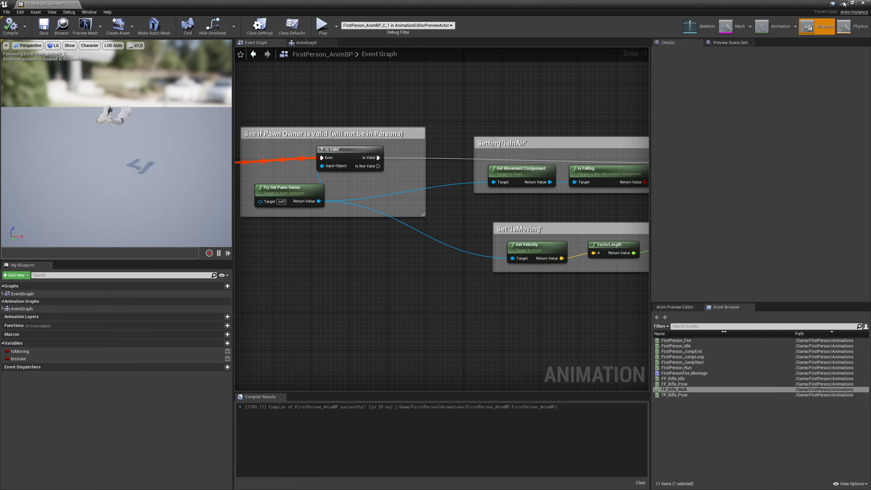
left_click(863, 2)
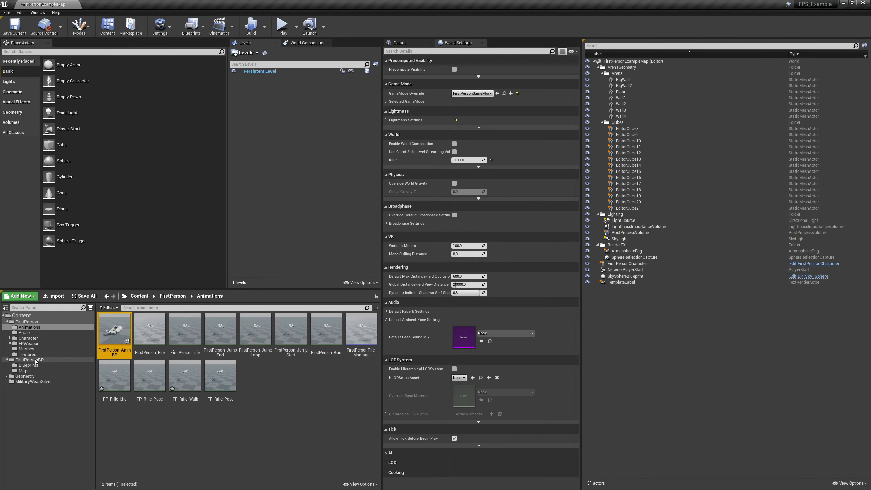
- Open the FirstPersonCharacter blueprint, set Mesh2P's animation mode to Use Animation Blueprint, compile, and show the character's viewport
left_click(65, 365)
double_click(114, 329)
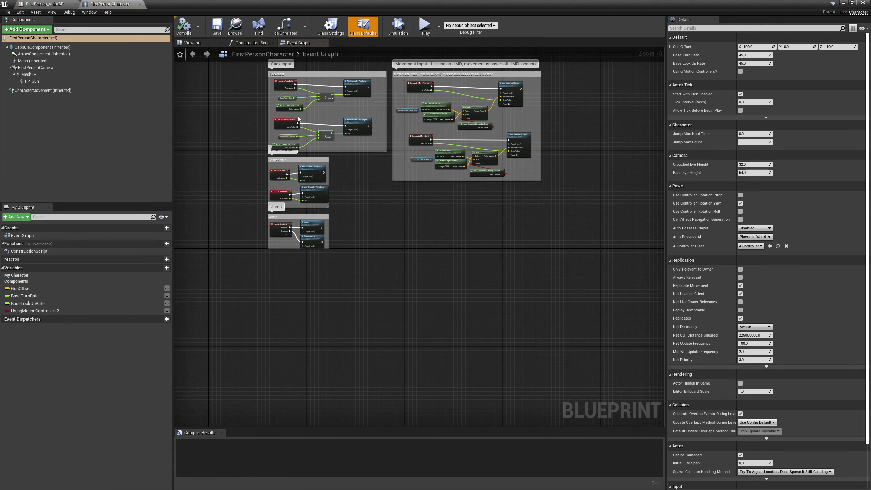
left_click(35, 75)
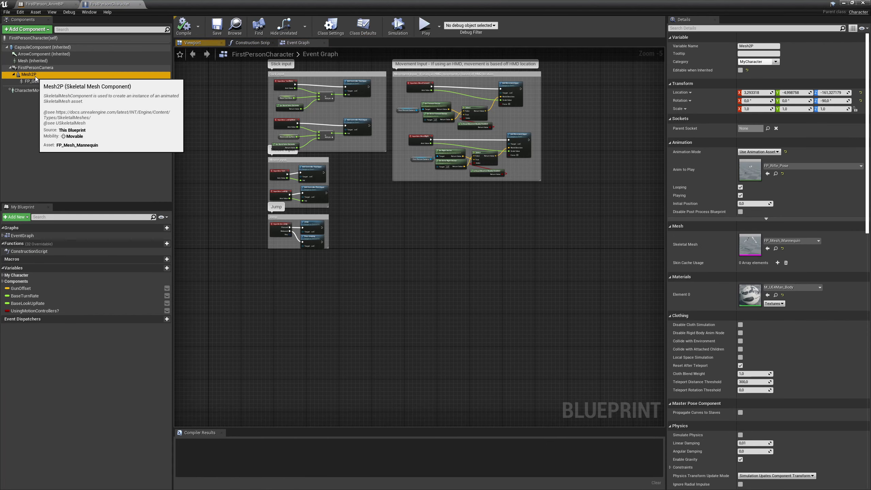
left_click(758, 152)
left_click(758, 157)
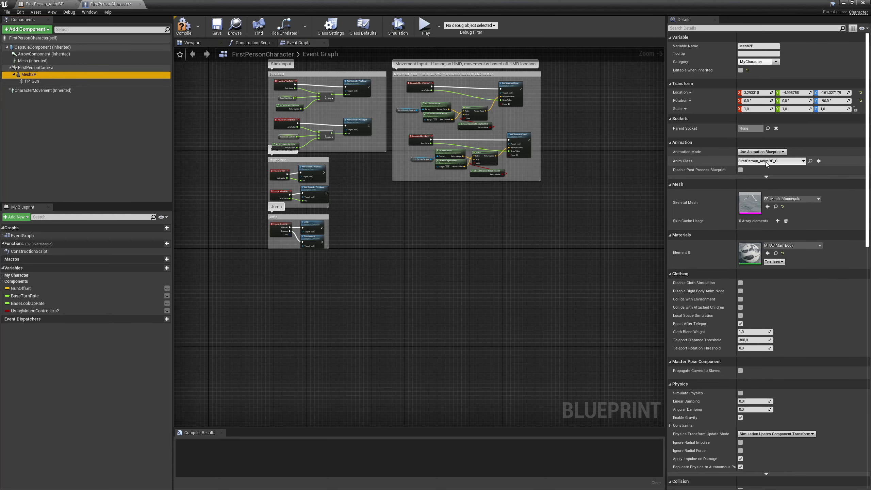
left_click(183, 26)
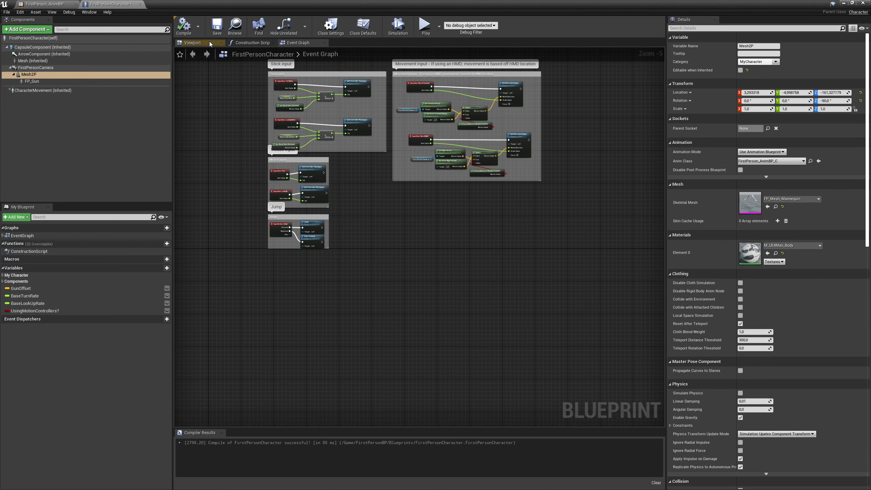
left_click(209, 44)
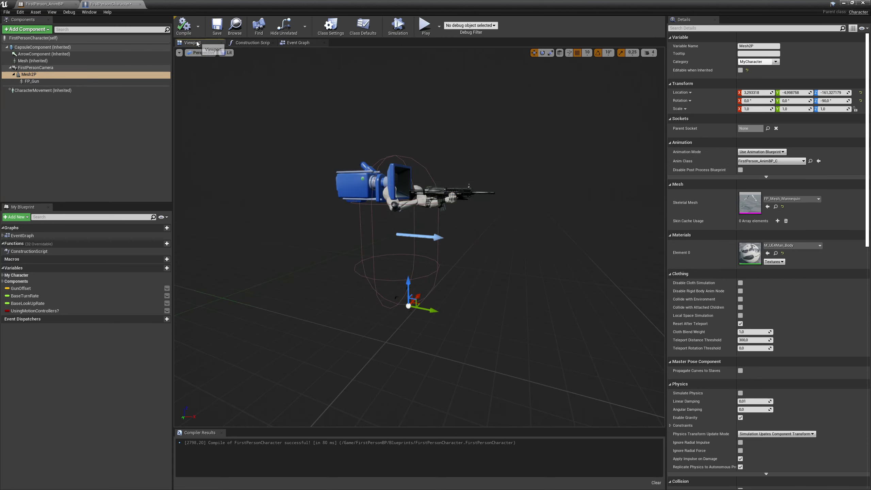
- Play the level, walk around to test the rifle idle and walk animations, and stop the play session
left_click(421, 31)
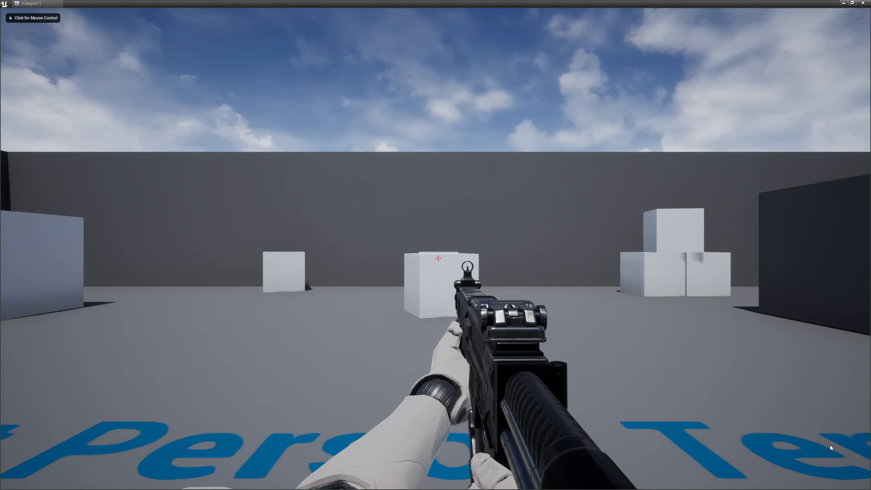
key("d")
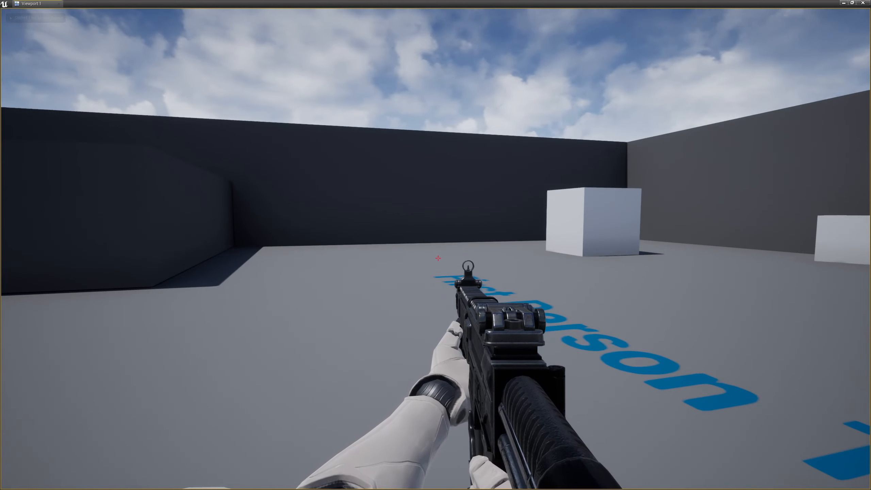
key("w")
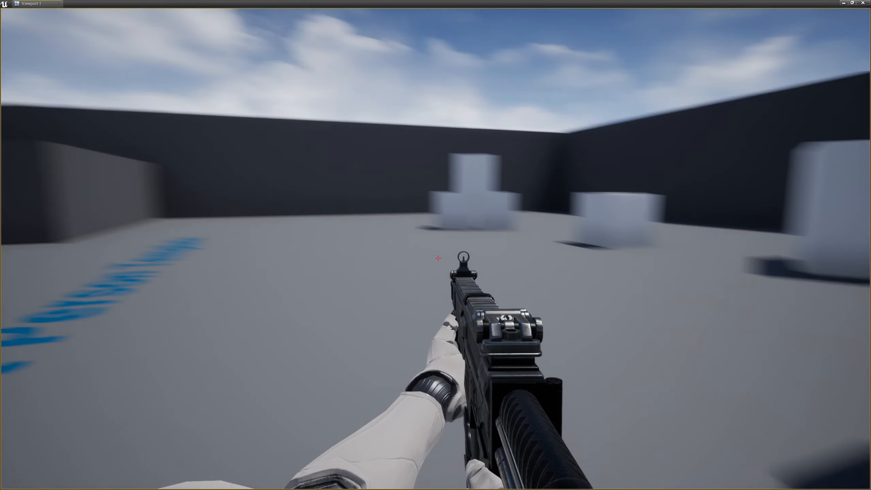
key("w")
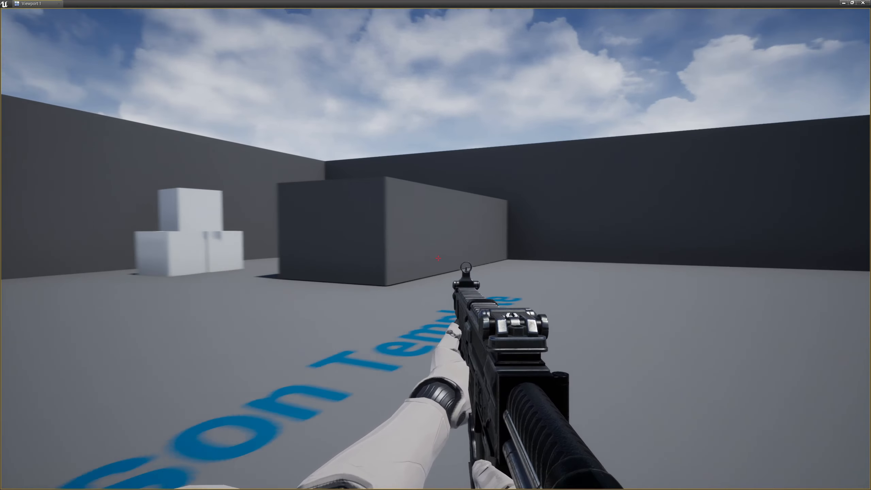
key("s")
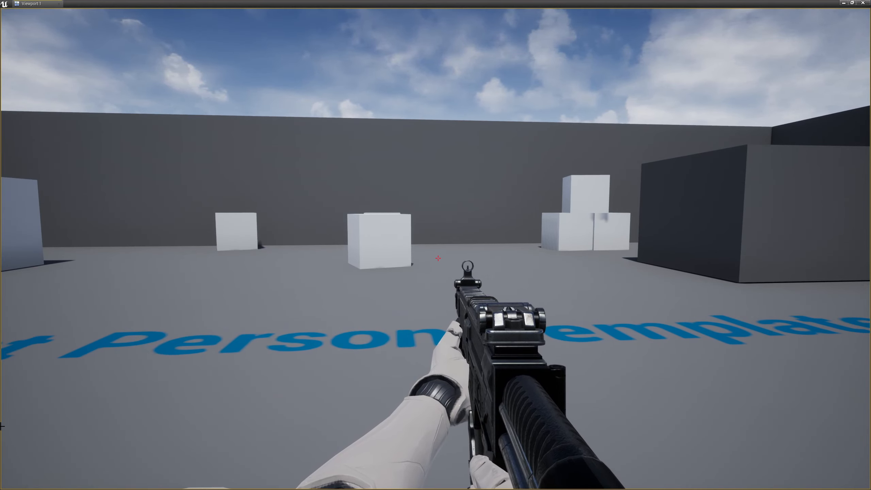
key("Escape")
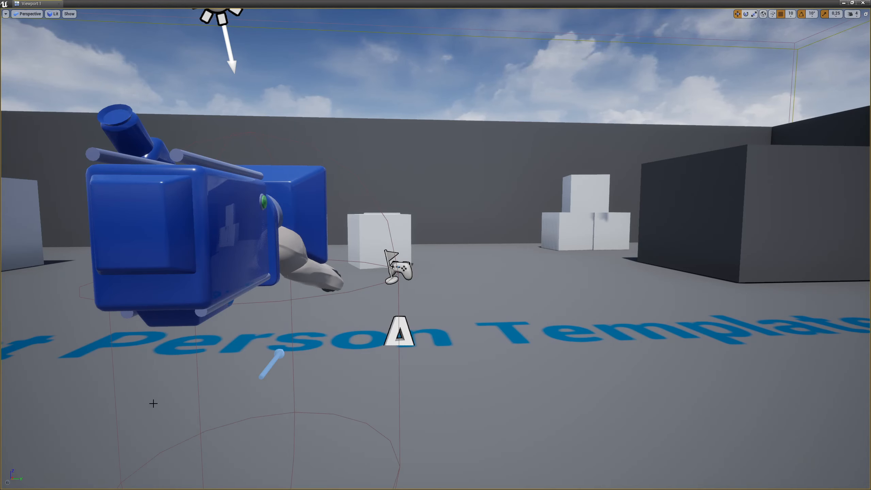